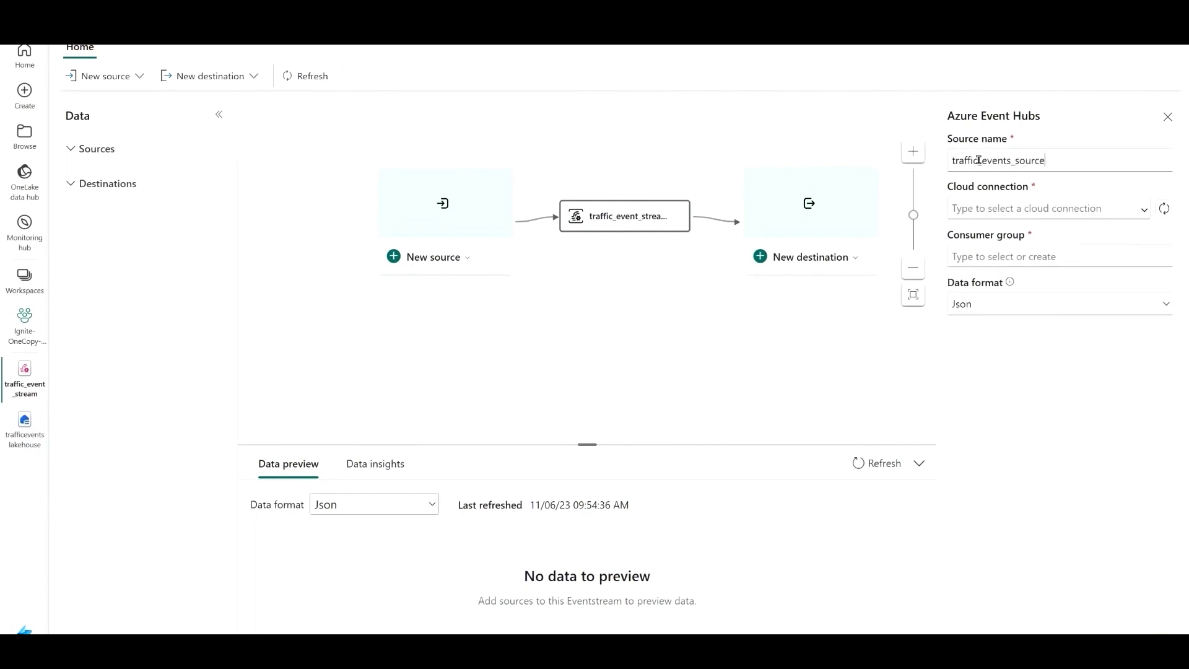
Connect the Azure Event Hubs source traffic_events_source through a cloud connection and consumer group, and preview its data.
click(1009, 204)
click(1005, 234)
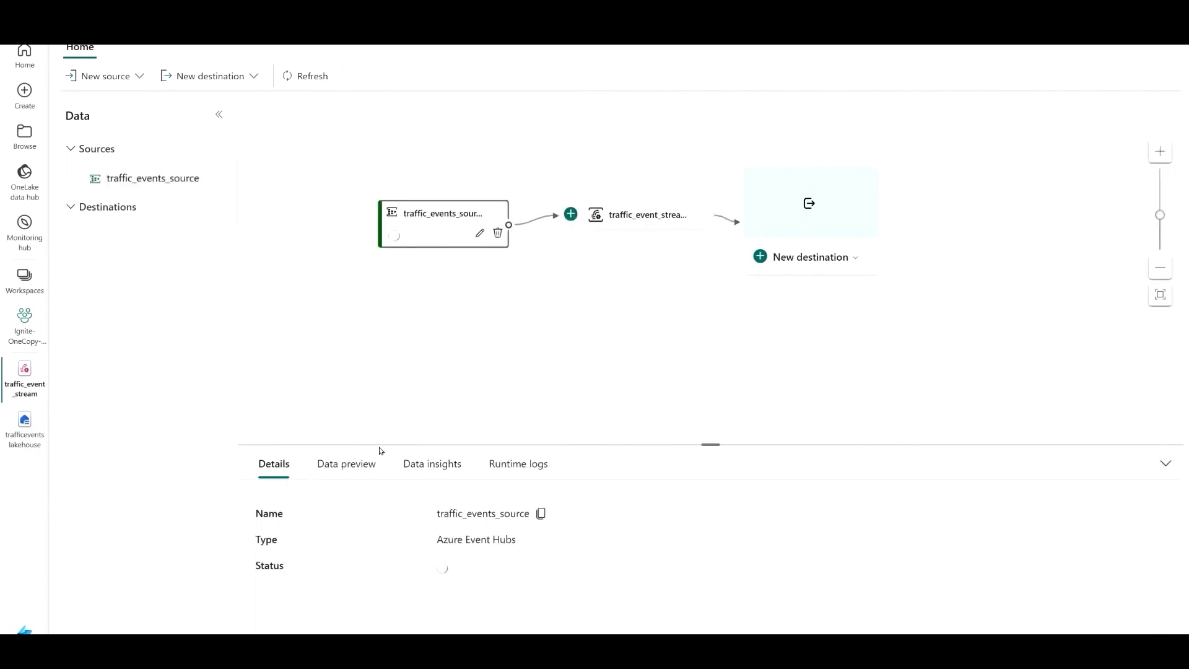
click(346, 464)
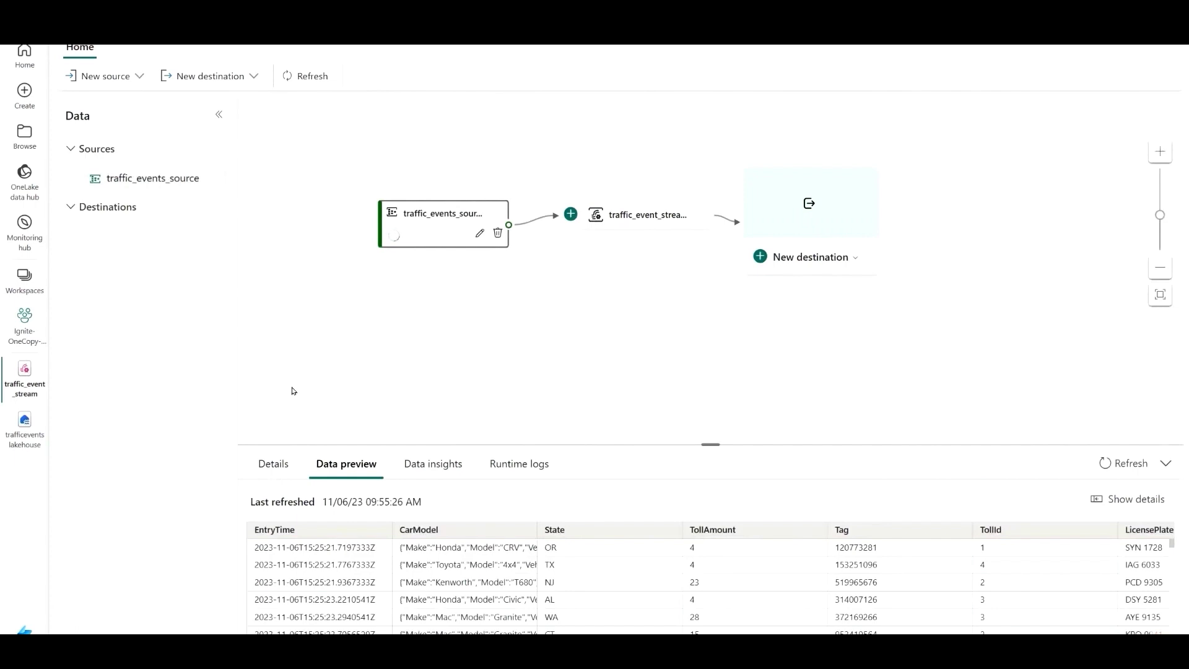
Add a lakehouse destination named traffic_events_raw that writes to trafficeventslakehouse, and move its node higher on the canvas.
click(810, 258)
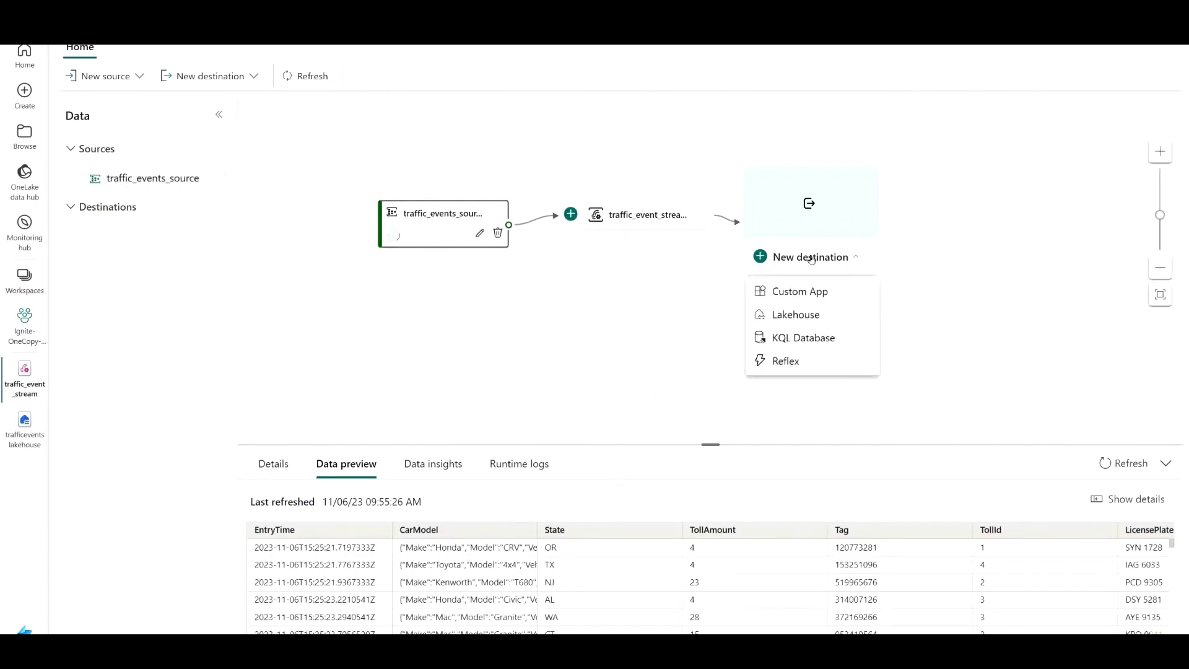
click(796, 314)
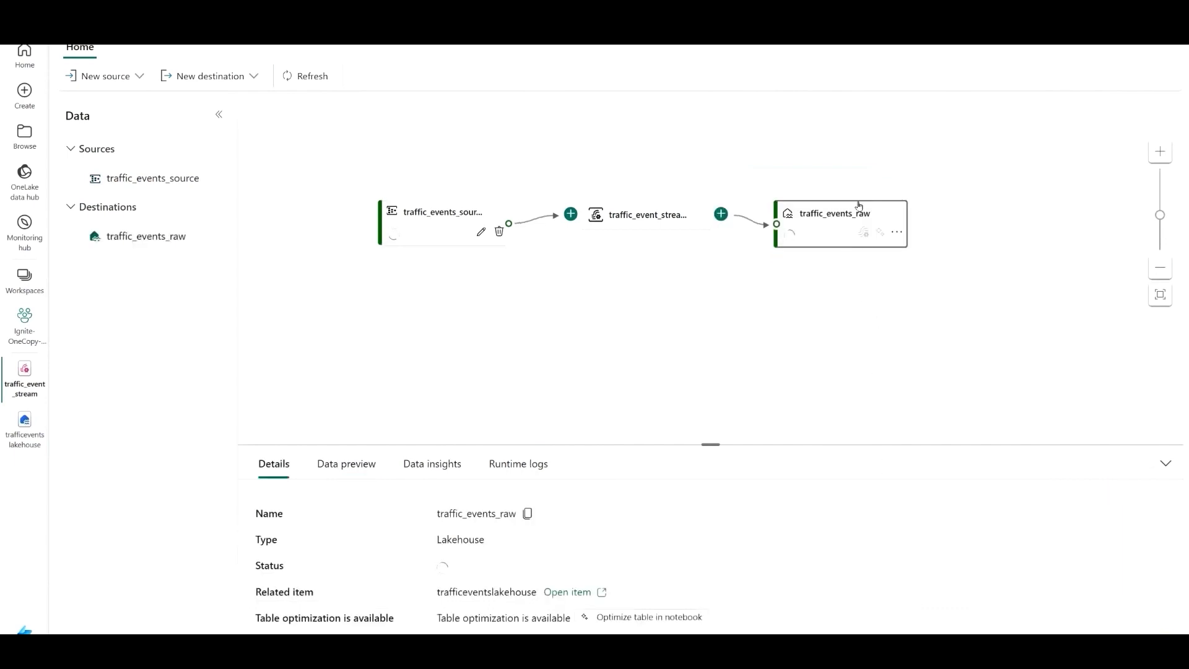
drag(845, 235, 867, 171)
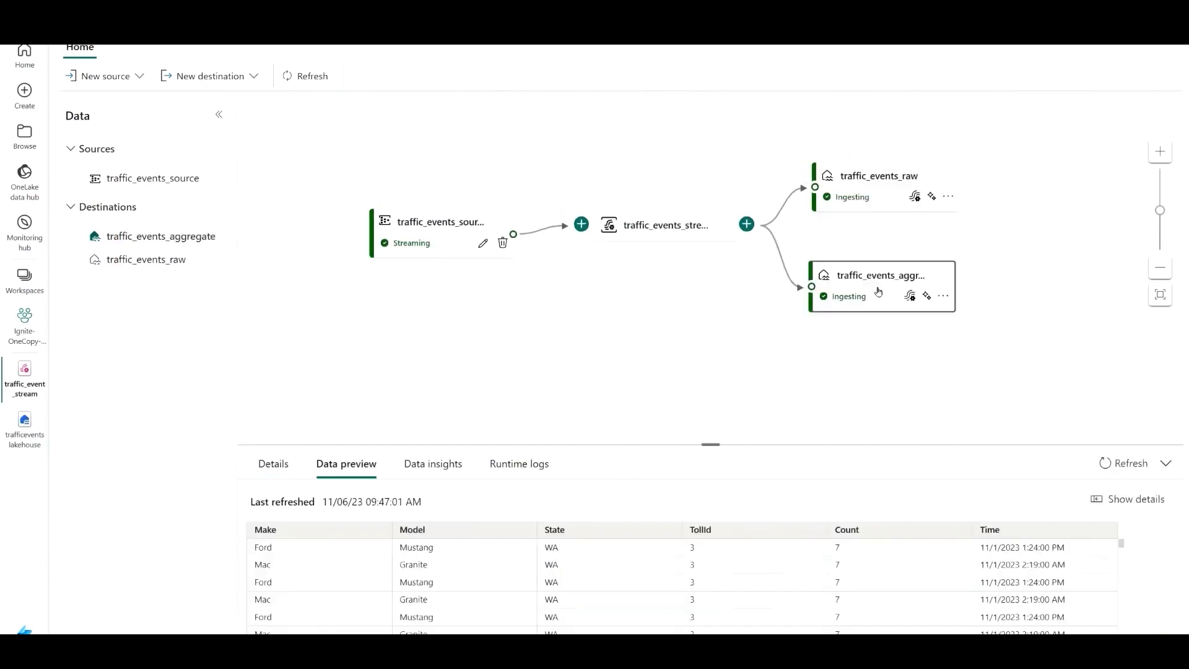
Open the event processor of the traffic_events_aggregate destination and examine its Group by and Manage fields operators.
click(944, 296)
click(970, 314)
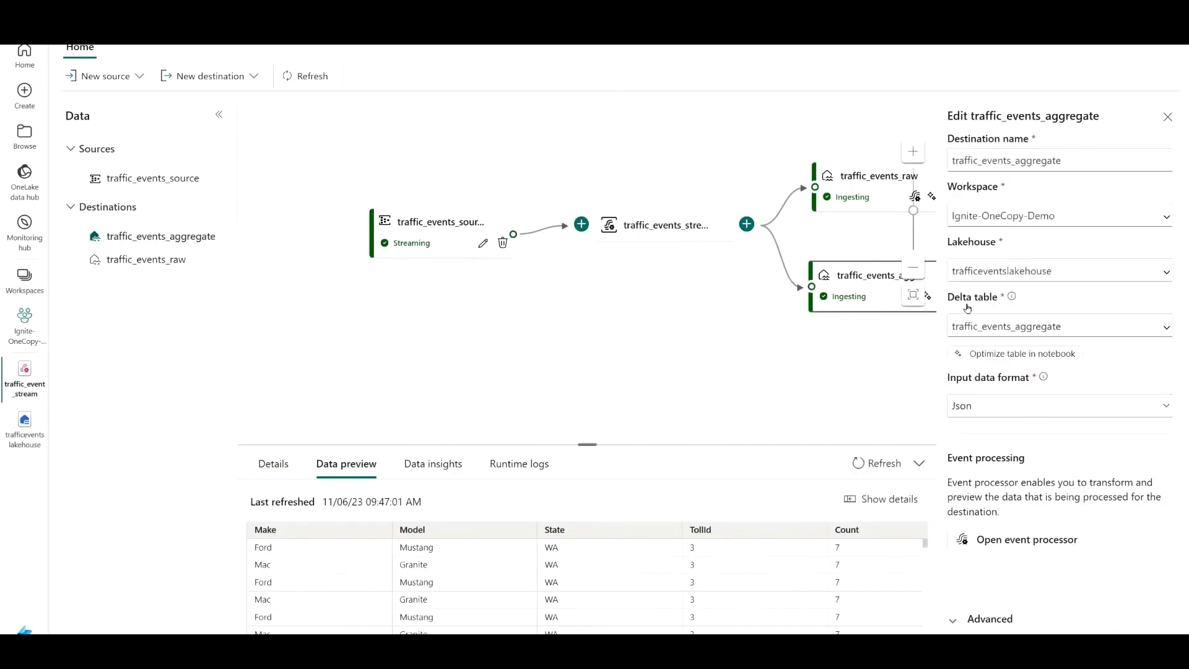
click(1021, 540)
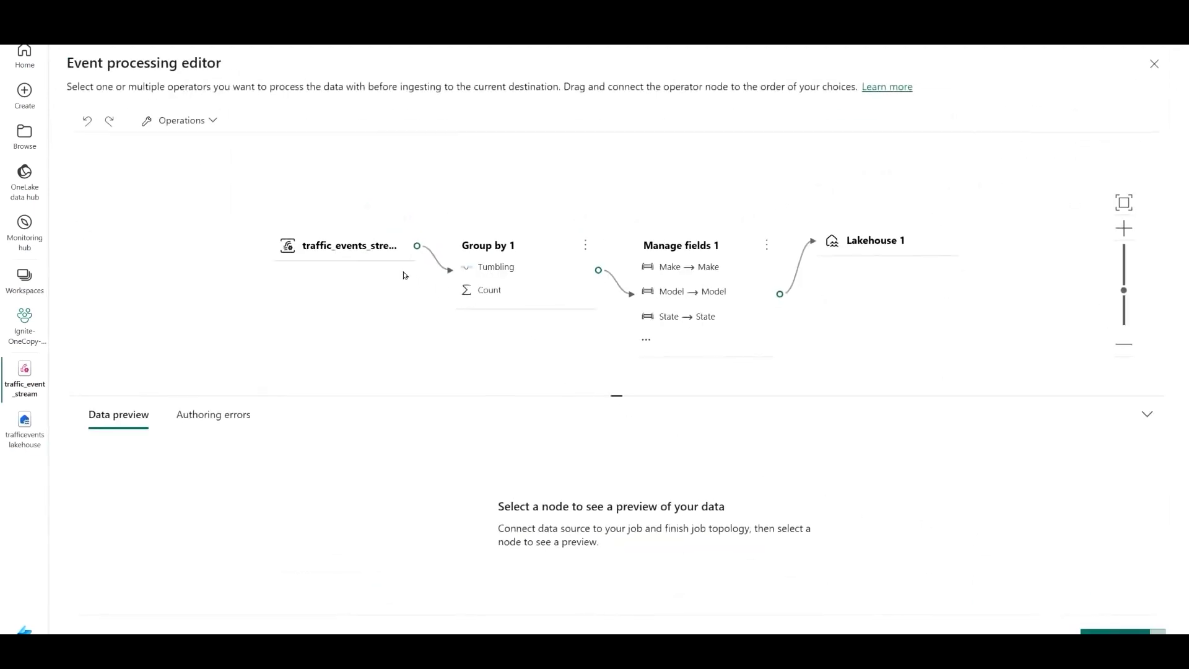
click(357, 252)
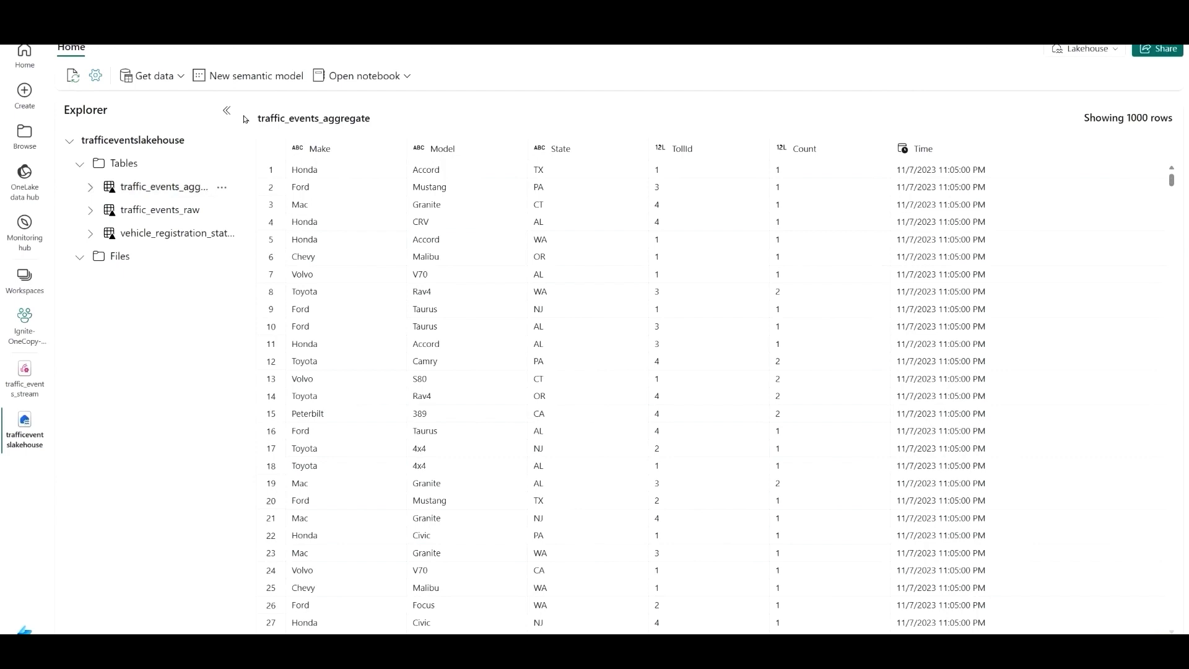
Load the traffic_events_aggregate table into a new notebook created from the lakehouse, and run the cell.
click(384, 76)
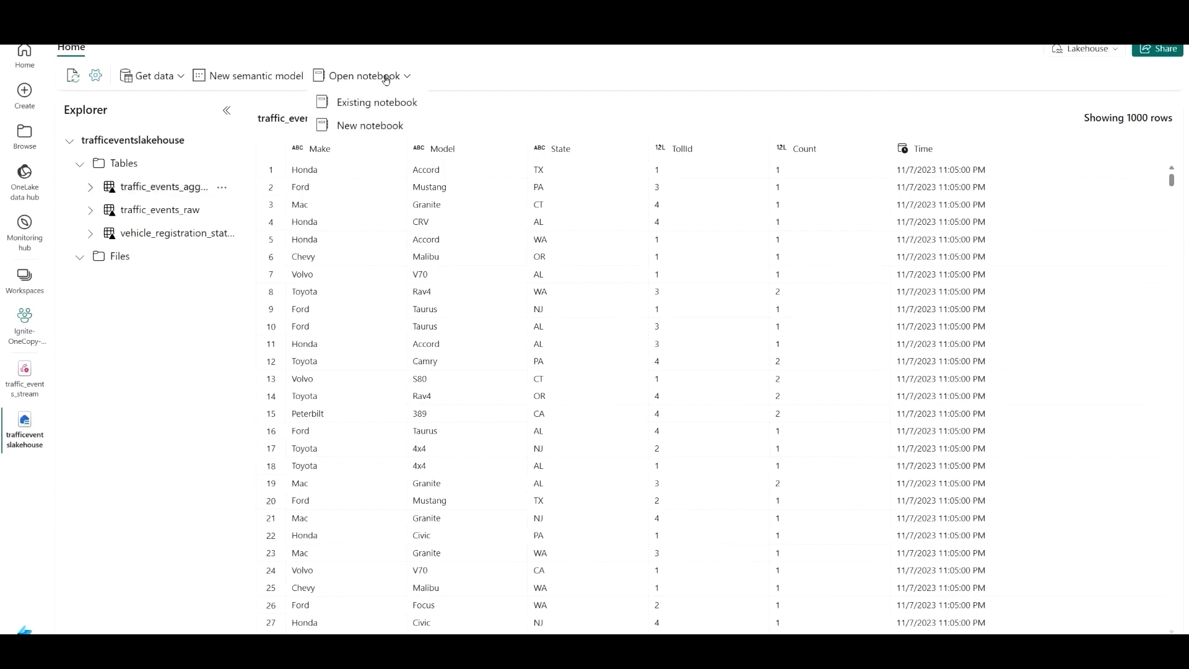
click(381, 127)
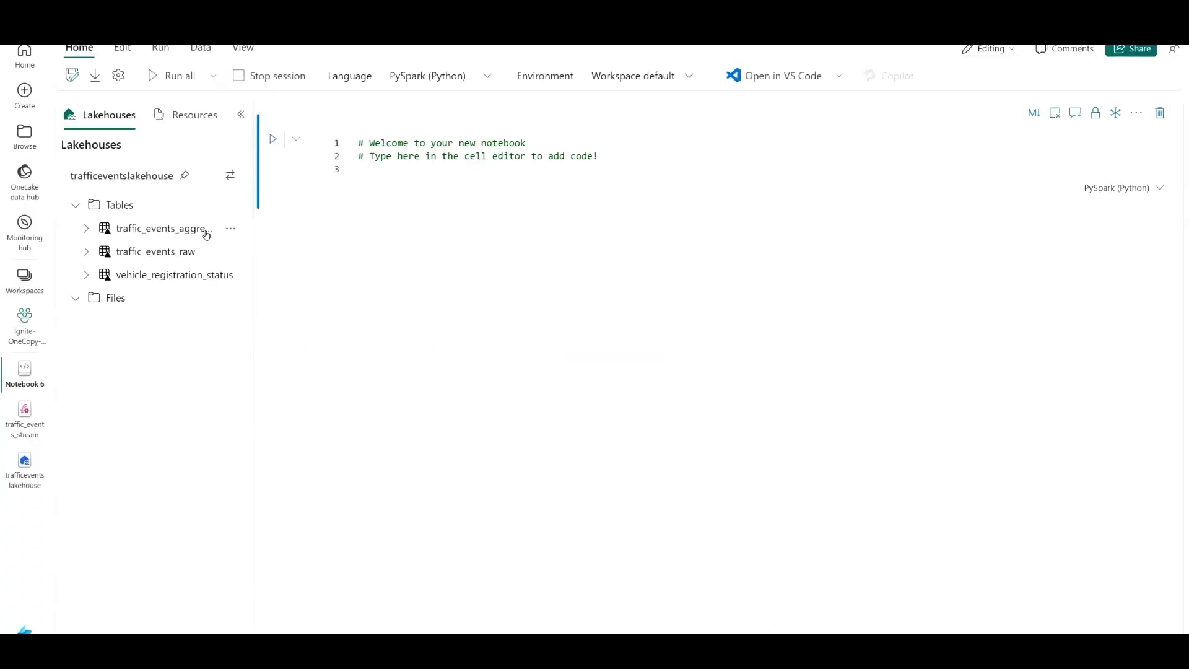
drag(204, 233, 457, 191)
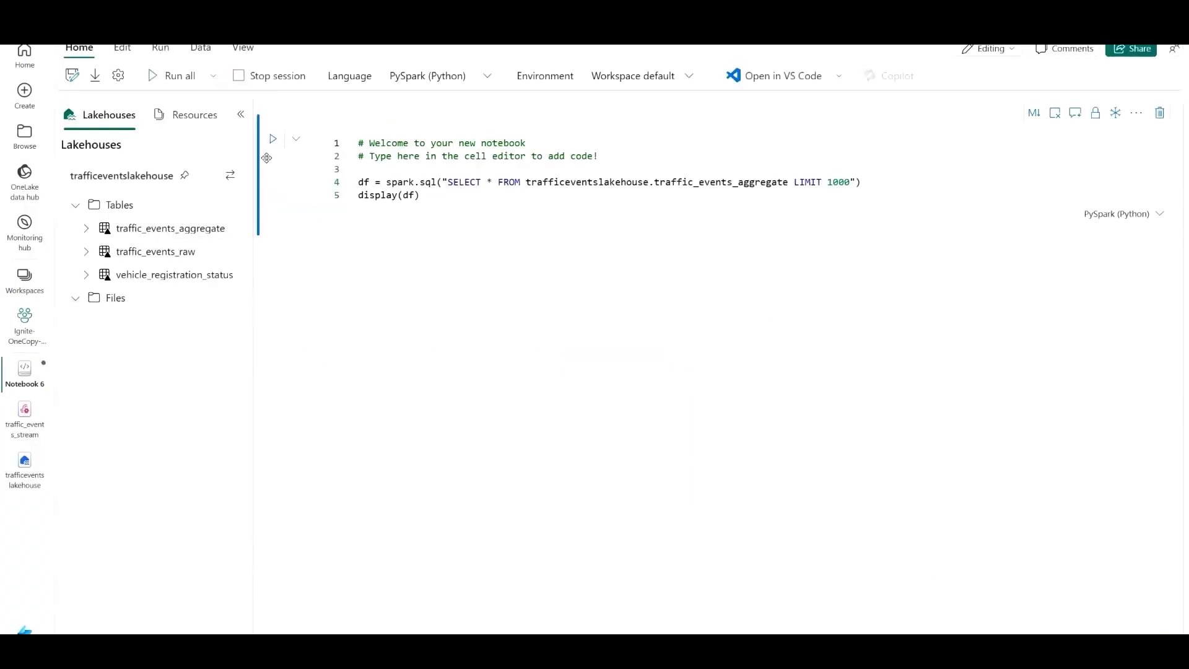
click(274, 142)
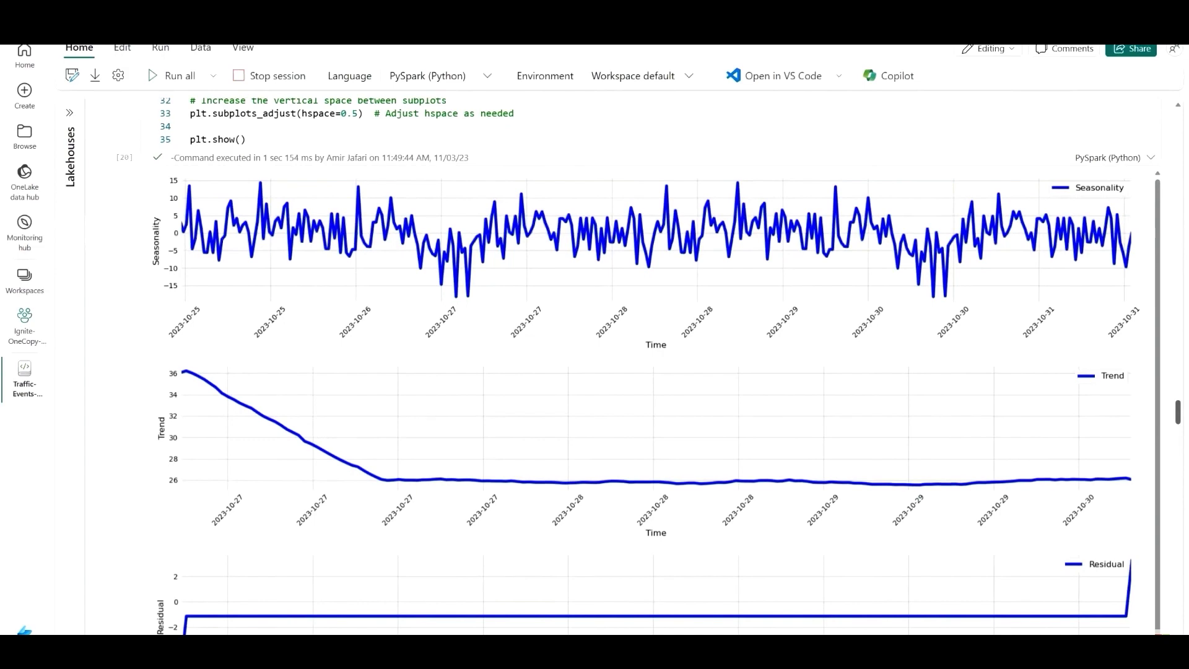
Review the traffic trend charts in the notebook, and switch the lakehouse to its SQL analytics endpoint.
drag(1184, 413, 1186, 450)
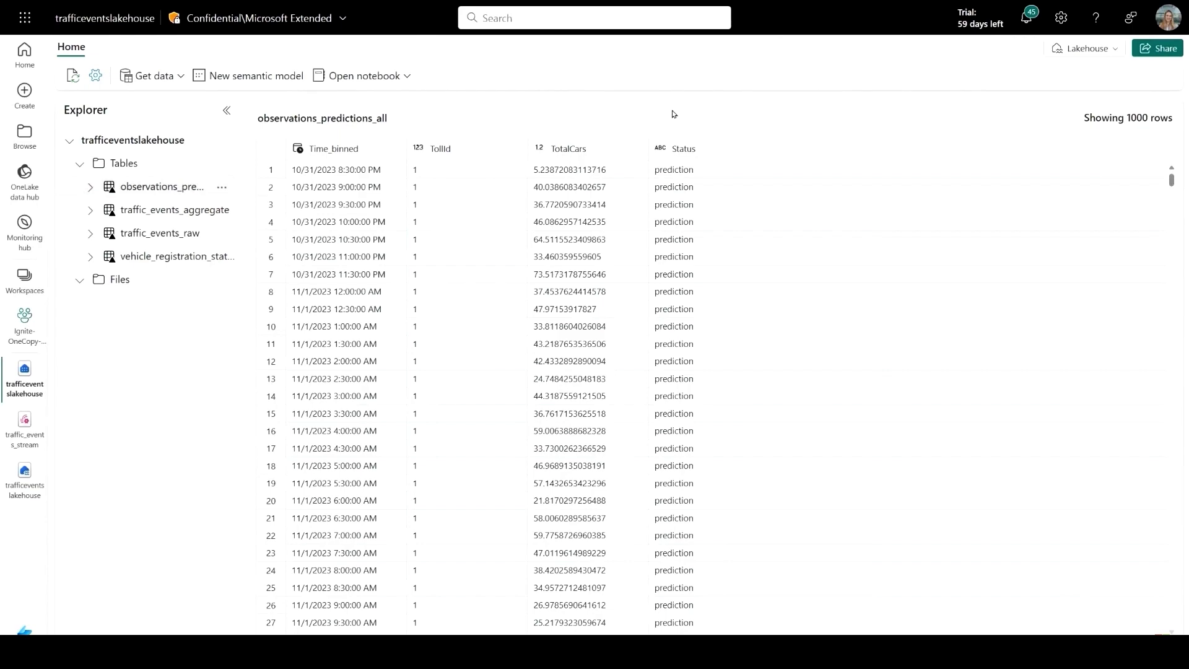
click(1075, 51)
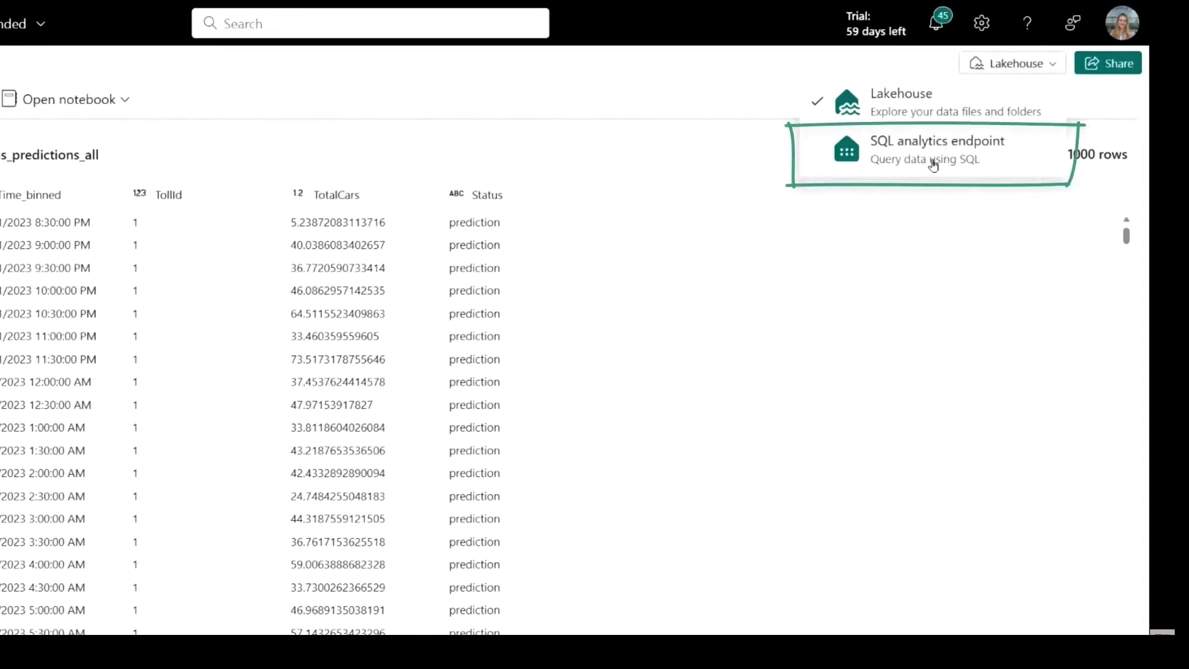
click(933, 165)
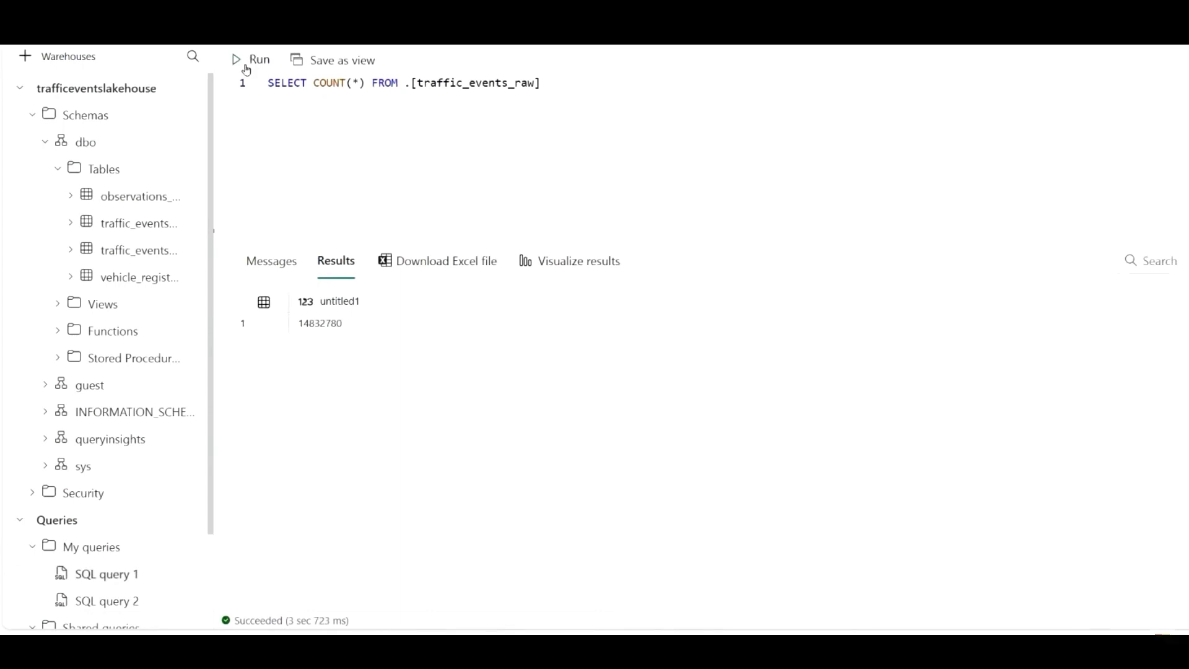
Below the count query, write a SELECT clause with Time_binned converted to date as EntryDate, TollId, Floor of TotalCars as TotalCars, and Status.
key(Return)
key(Return)
key(Return)
key(Return)
click(276, 117)
text(SELECT CONVERT(date, predictions.Time_binned))
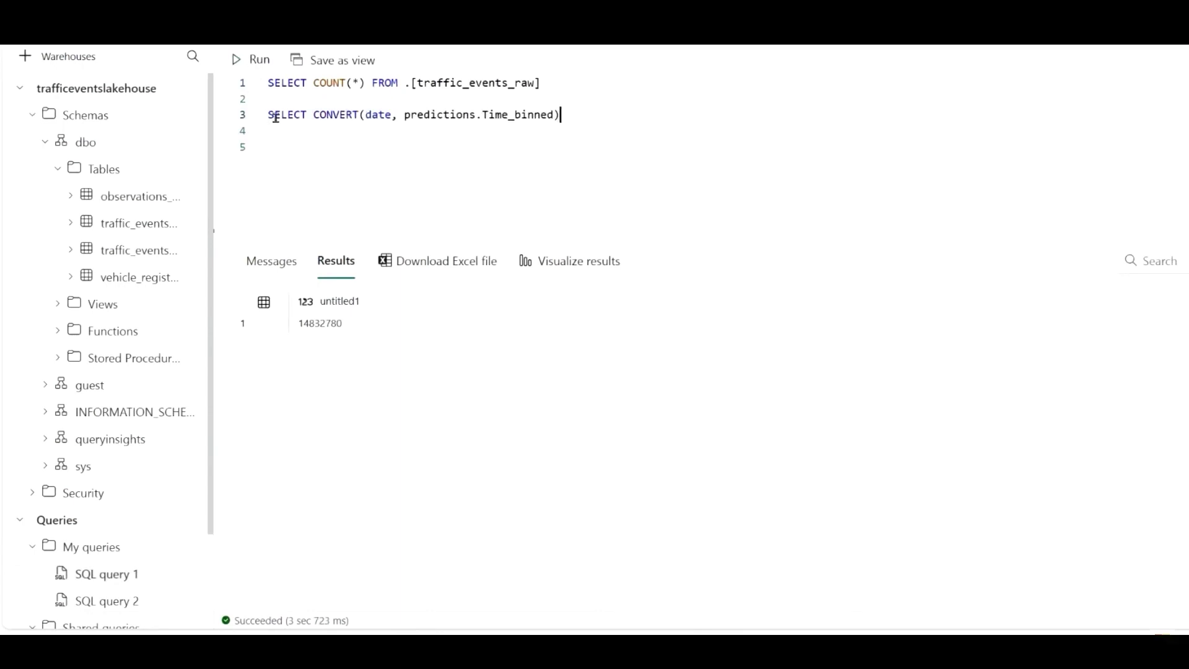
text( AS EntryDate, predictions.TollId, Floor(predictions.TotalCars) AS TotalCars, predictions.Status)
key(Return)
Complete the query from observations_predictions_all as predictions where Status = 'prediction', ordered by TotalCars descending, and run only that query.
text(FROM [observations_predictions_all] as predictions)
key(Return)
text(WHERE Status = 'prediction')
key(Return)
text(ORDER BY TotalCars DESC)
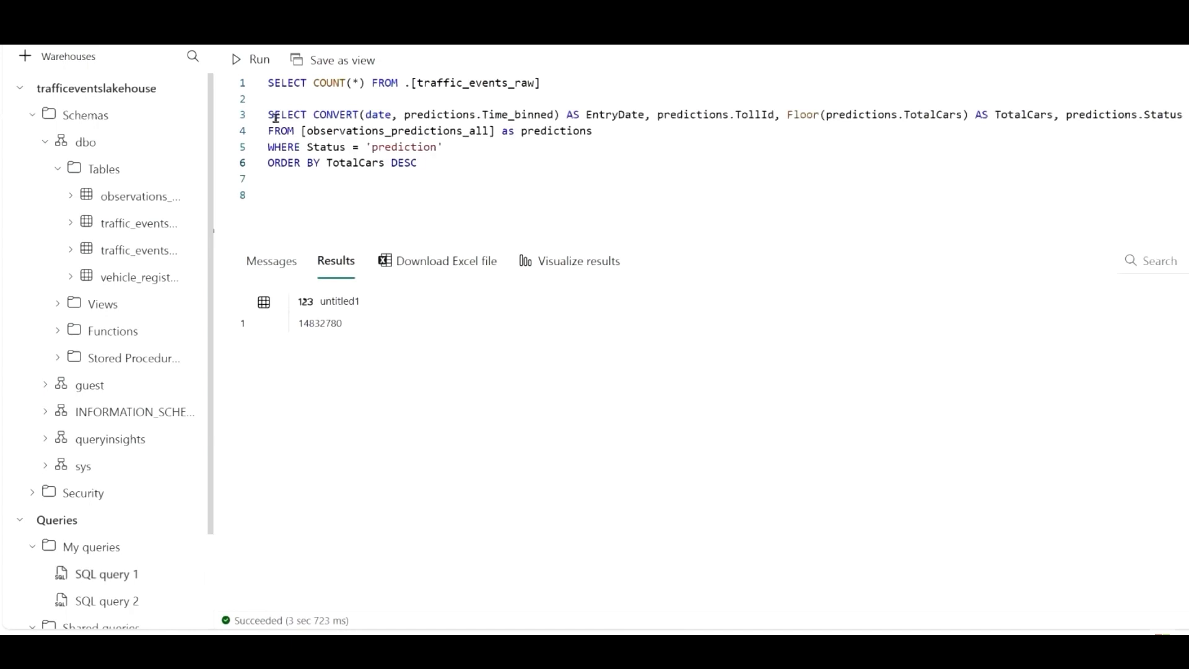
drag(434, 163, 227, 116)
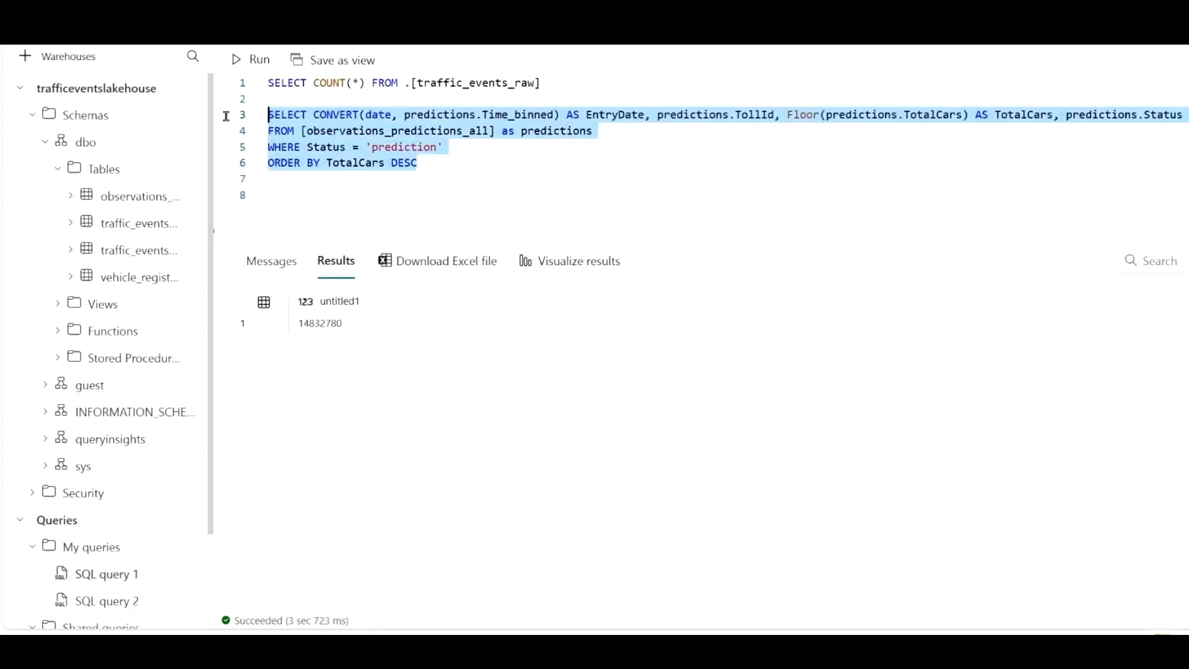
click(251, 60)
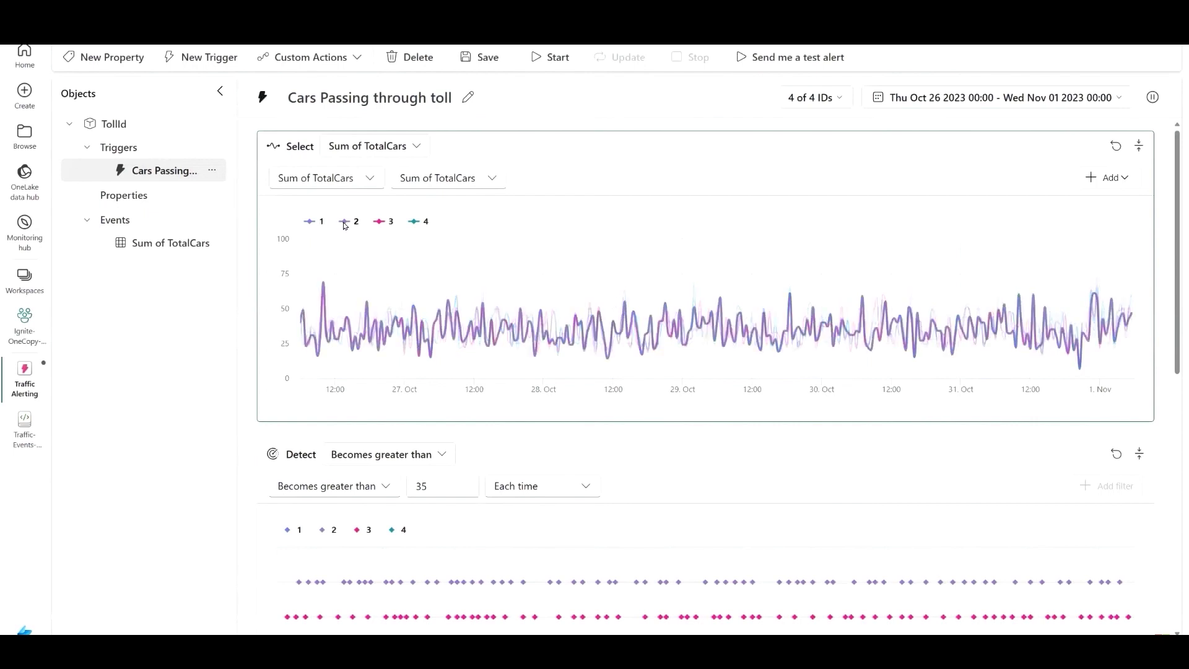
Raise the Becomes greater than threshold of the Cars Passing through toll trigger to 50 and finally to 60.
mouse_move(607, 290)
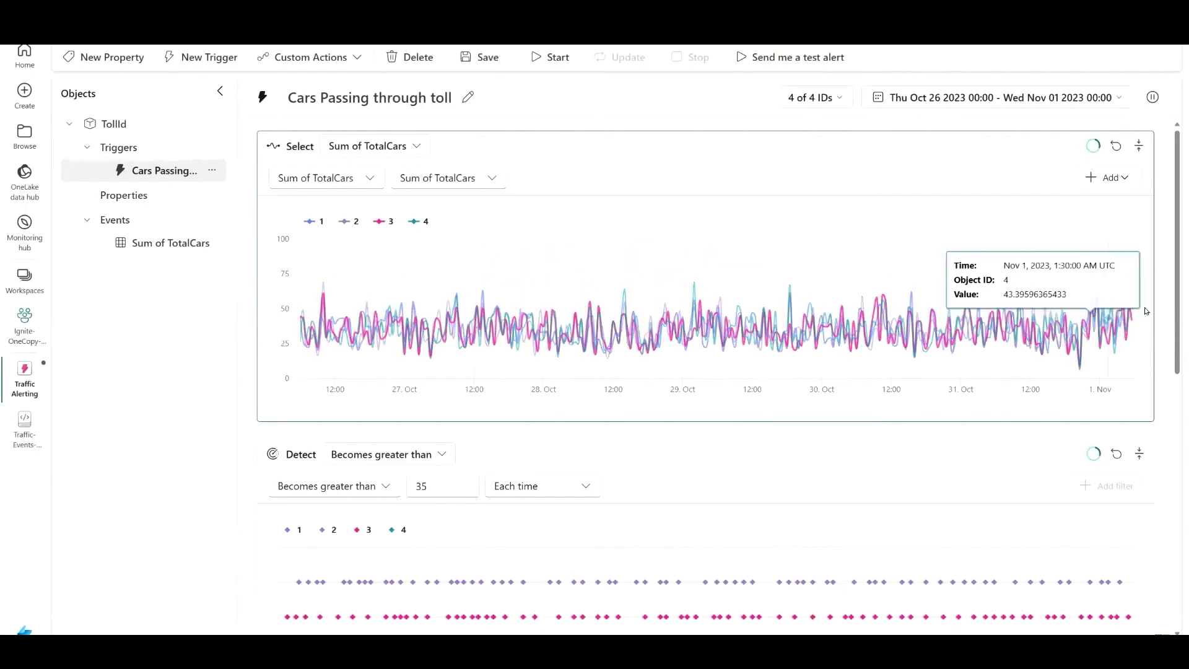
drag(1177, 327, 1174, 456)
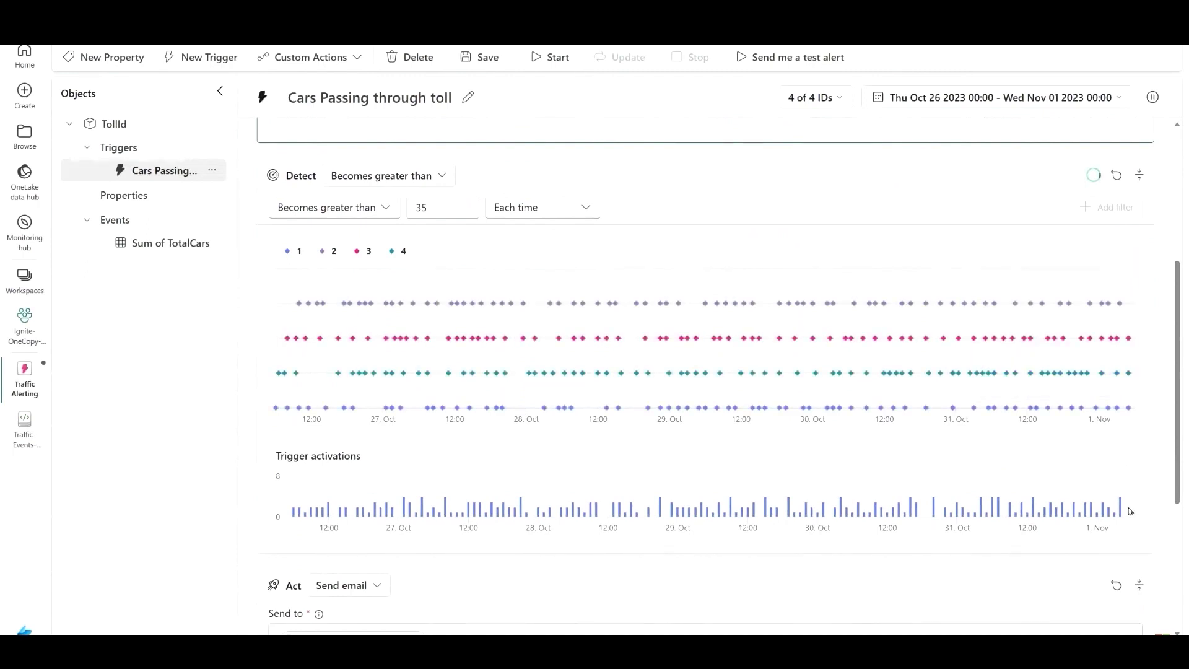
double_click(418, 207)
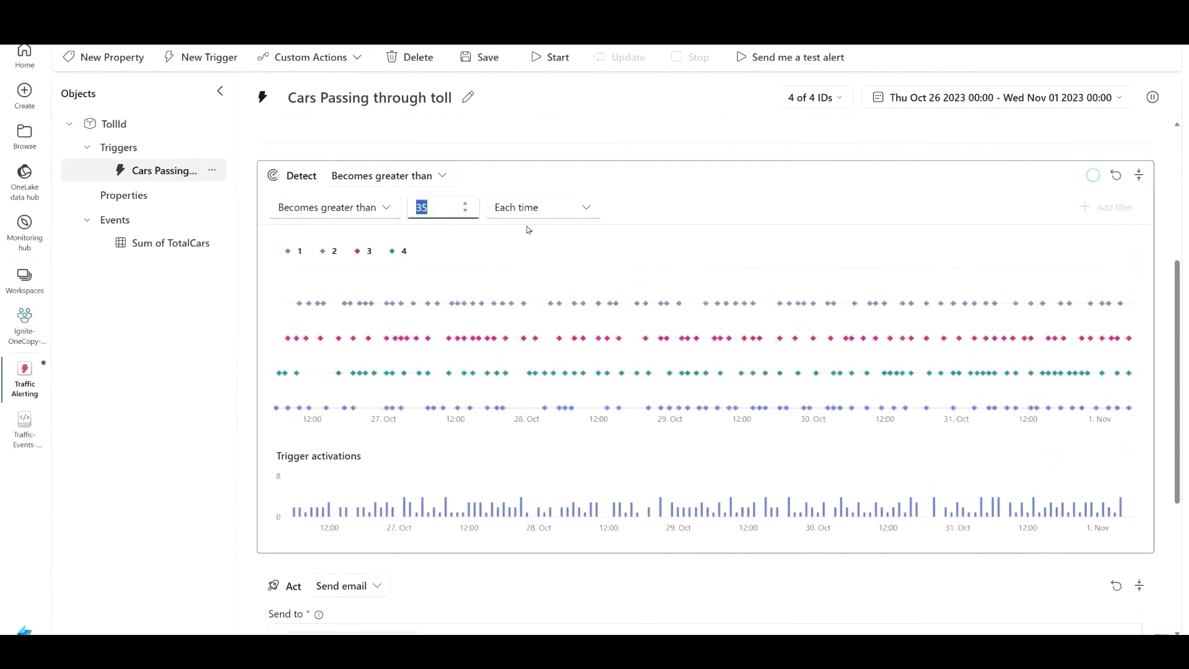
text(50)
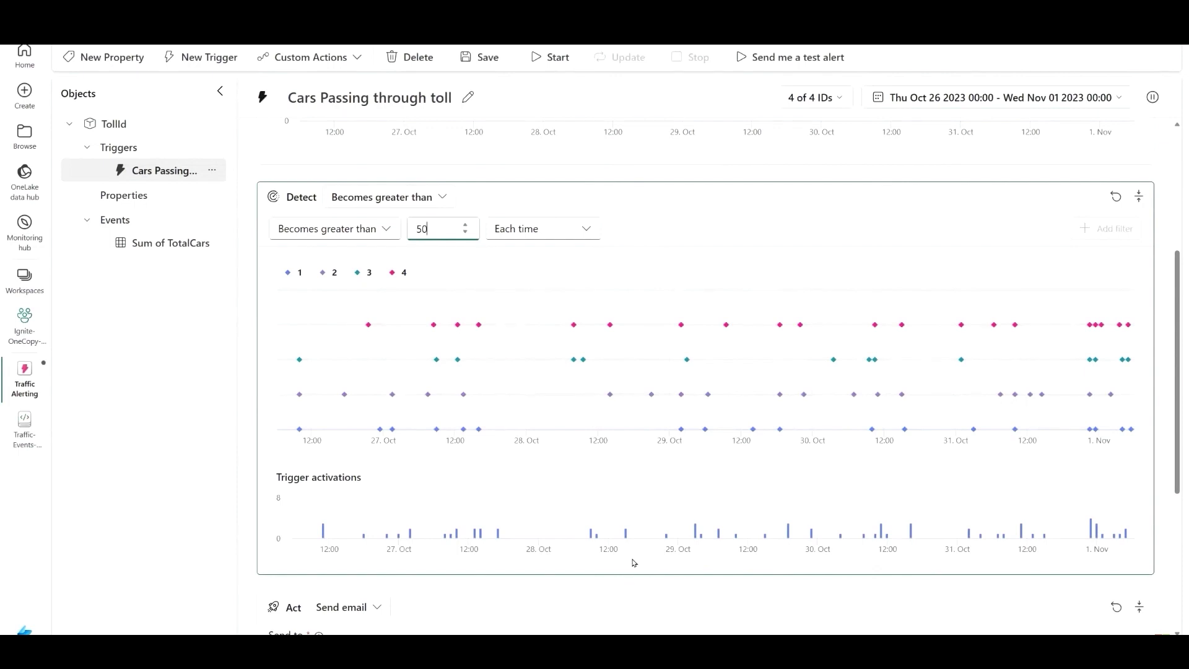
double_click(420, 230)
text(60)
Change the trigger action to a Teams message with headline "High vehicle count alert" and optional message "60+ cars have passed through the toll booth".
scroll(735, 476, down, 5)
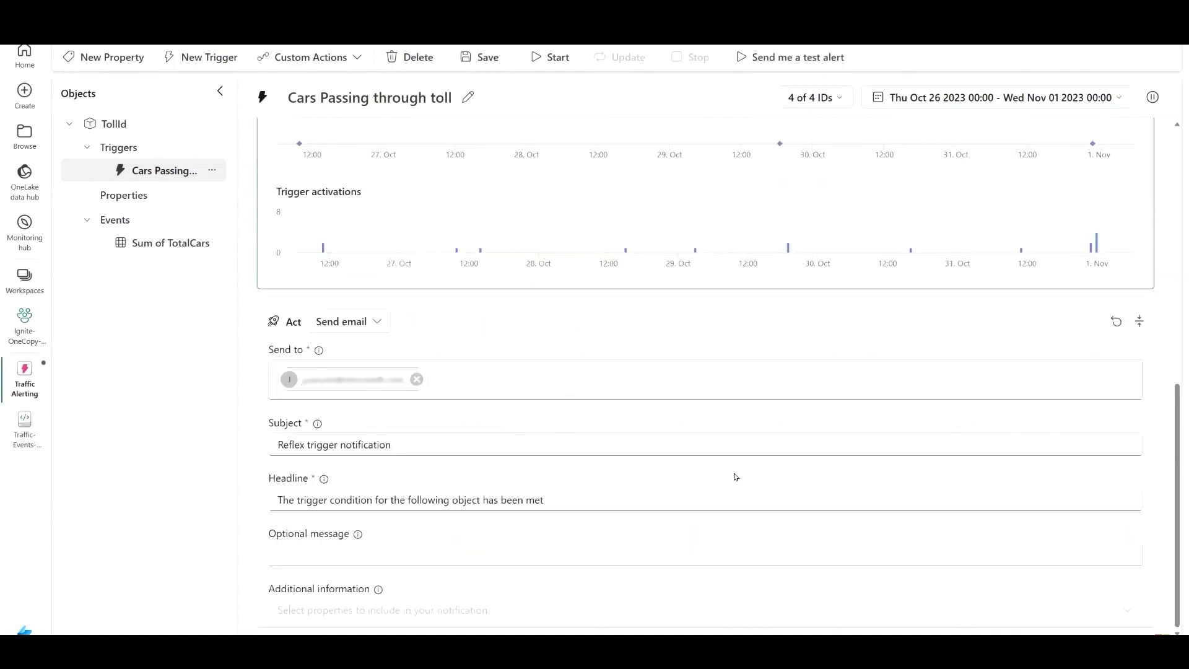
click(347, 320)
click(342, 374)
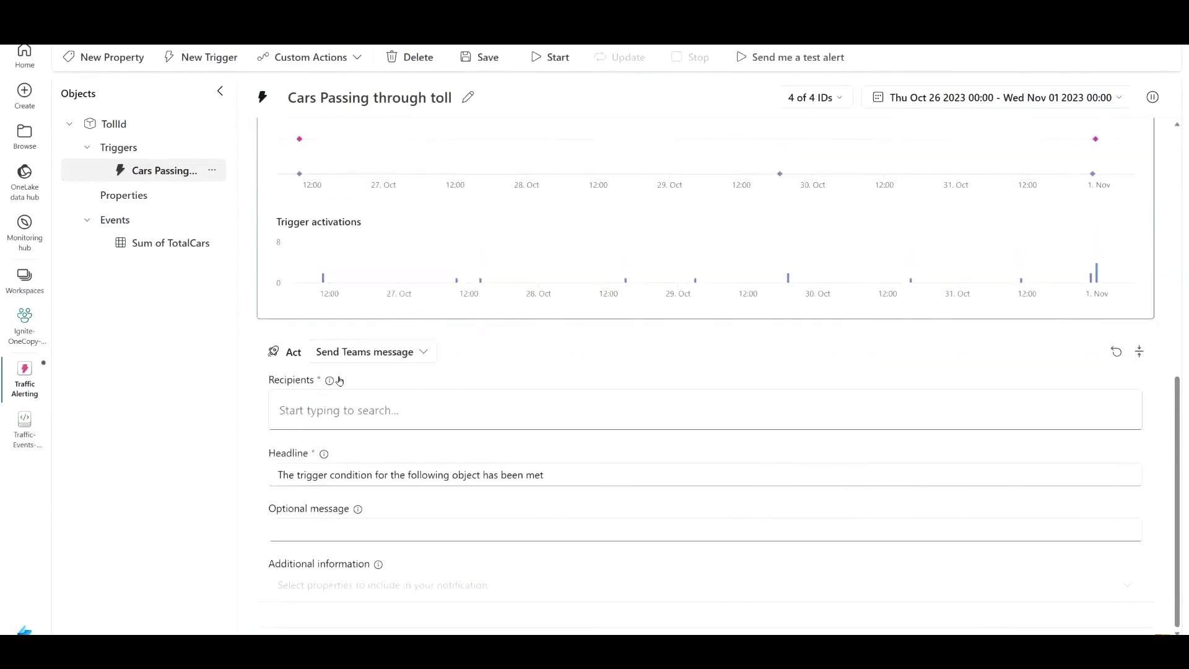
triple_click(310, 474)
text(High vehicle count alert)
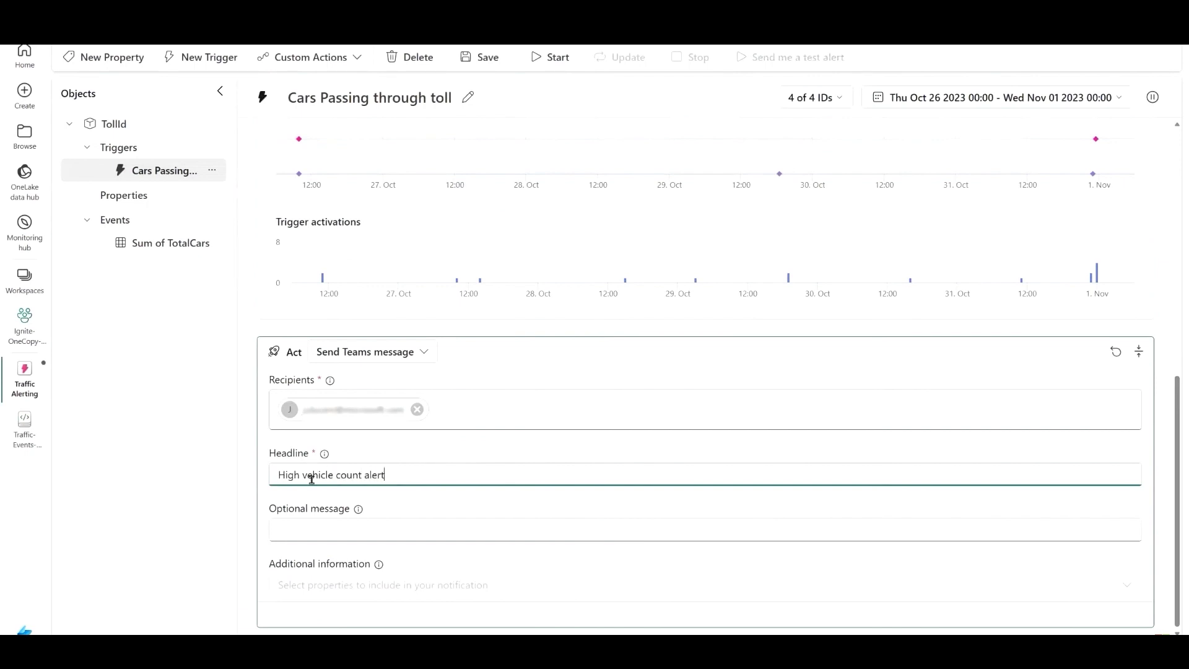
click(310, 528)
text(60+ cars have passed through the toll booth)
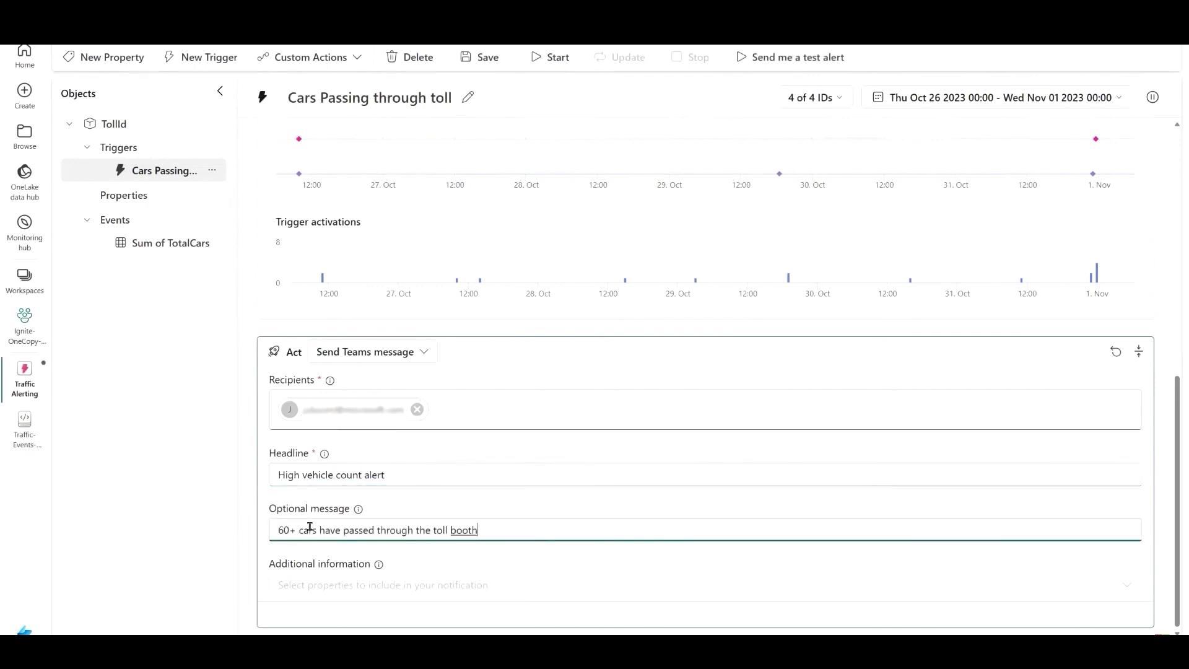
Send a test alert for the trigger and open the Data Activator chat in Microsoft Teams.
click(769, 57)
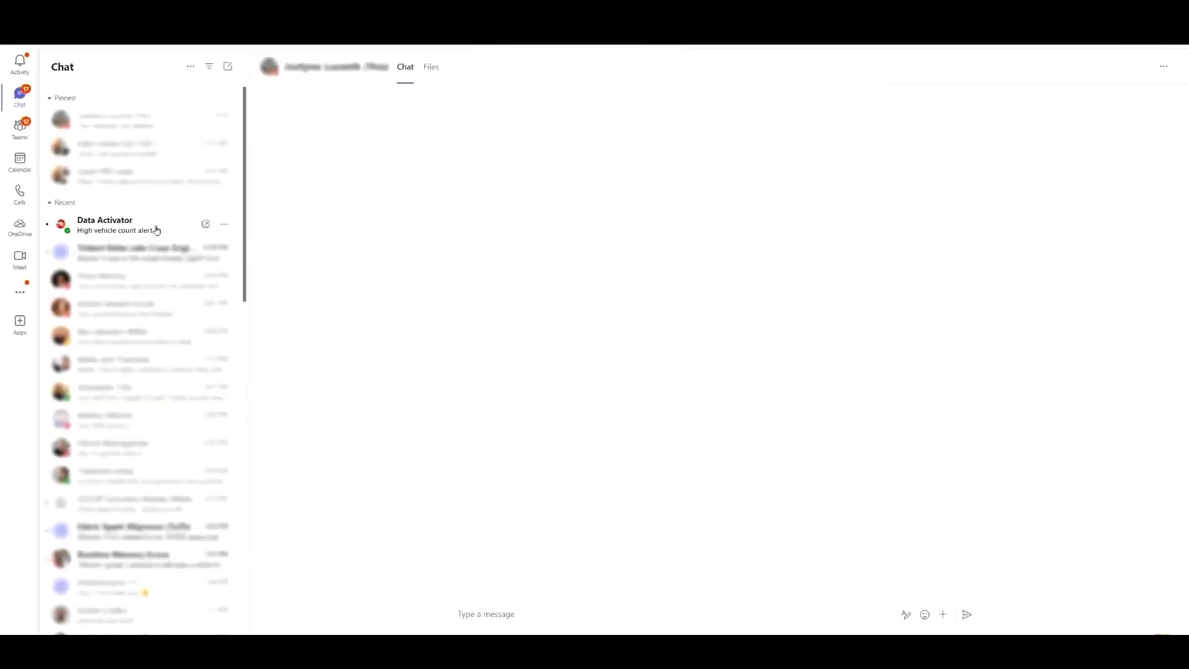
click(155, 228)
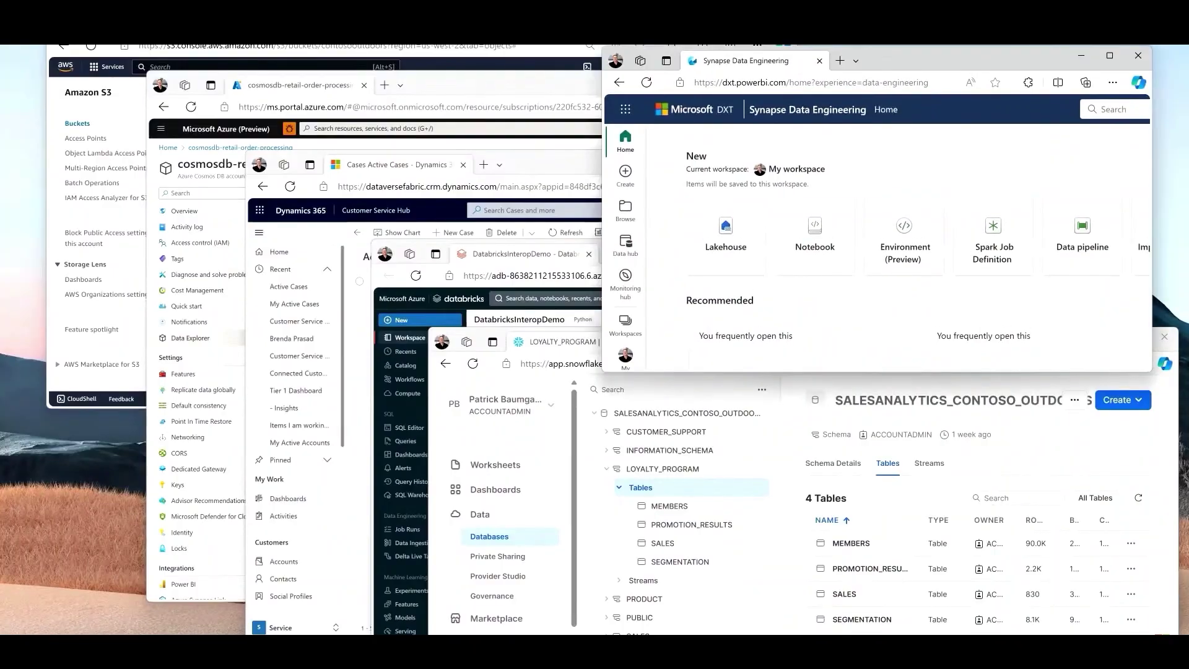
Look through the source data windows of Snowflake, Databricks, Dynamics 365, Azure Cosmos DB and Amazon S3.
click(1081, 62)
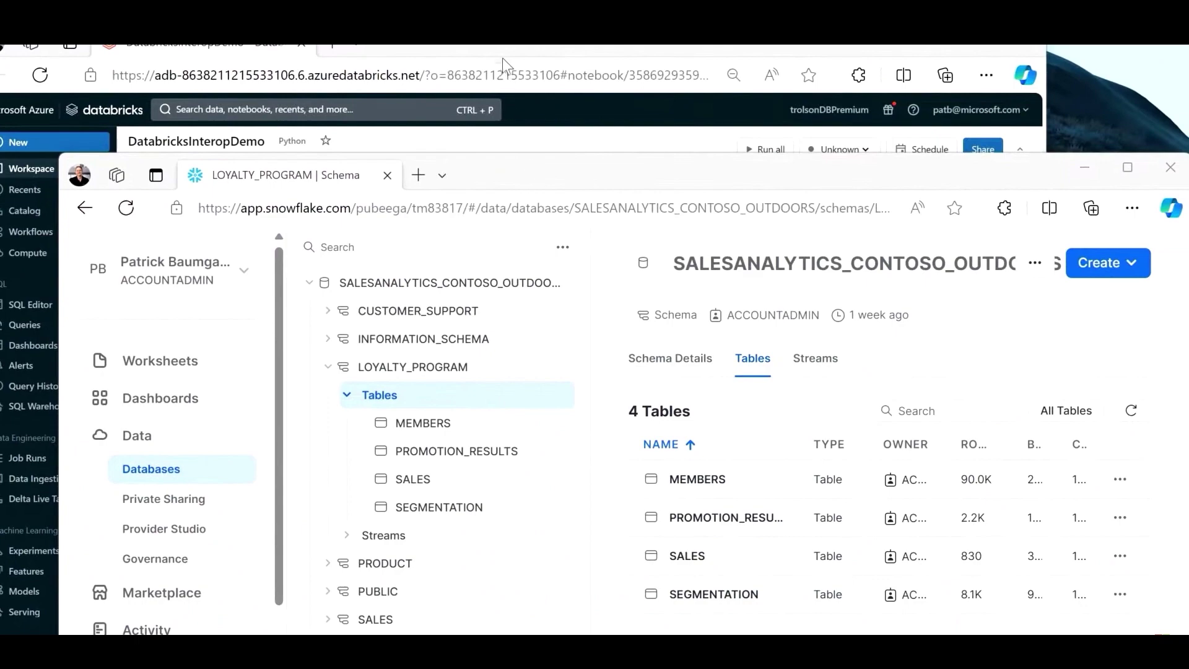
click(502, 56)
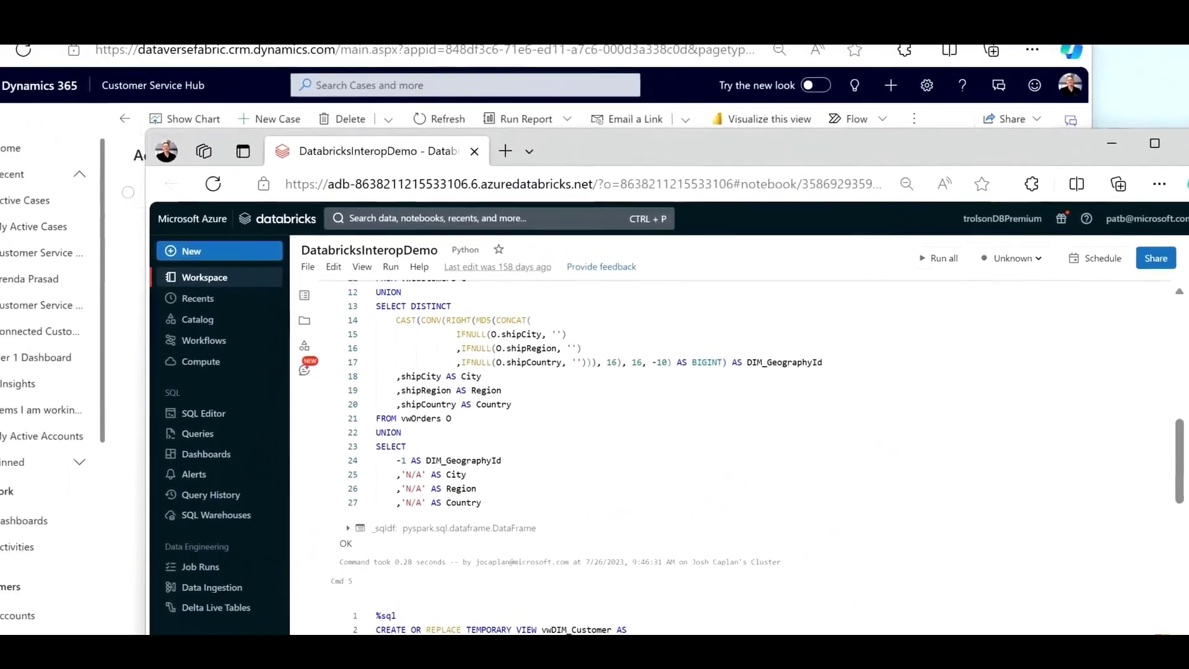
click(695, 61)
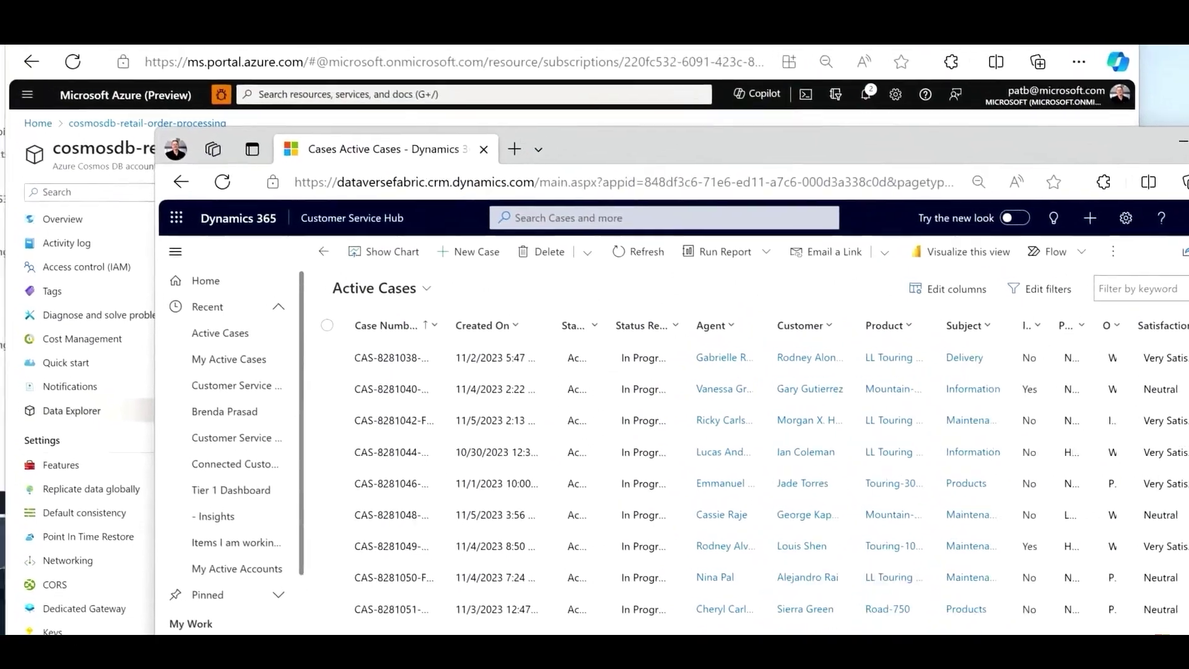
click(690, 46)
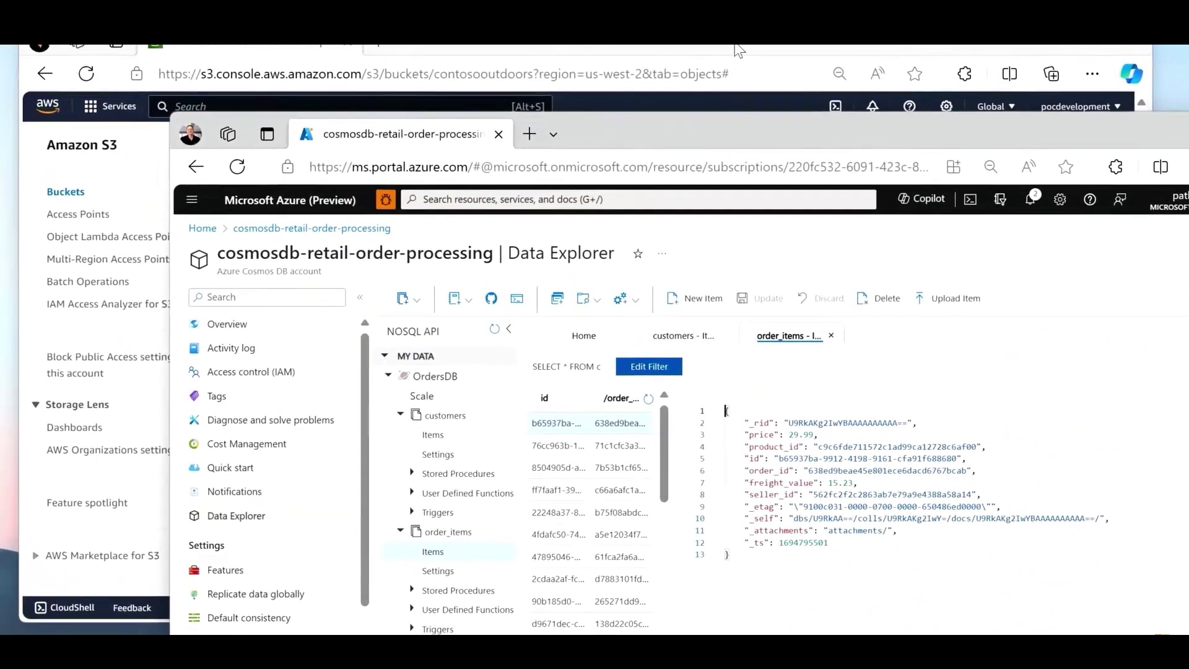
click(767, 61)
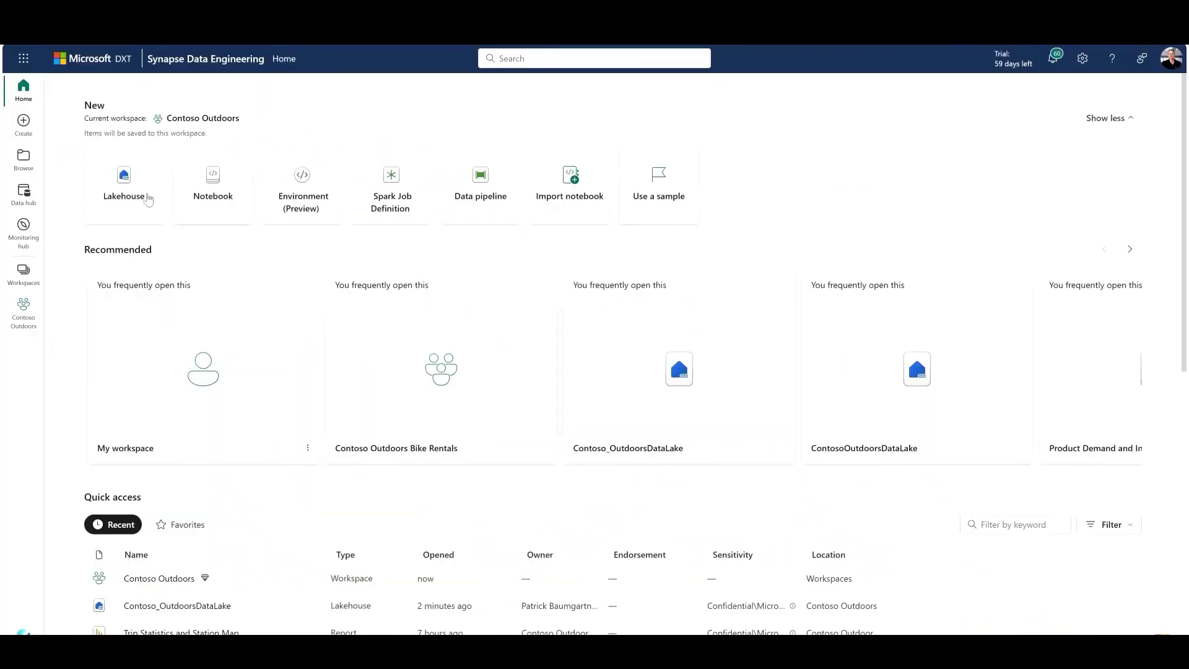
Create a new lakehouse named ContosoOutdoorsLakehouse in the Contoso Outdoors workspace.
click(133, 194)
text(ContosoOutdoorsLakehouse)
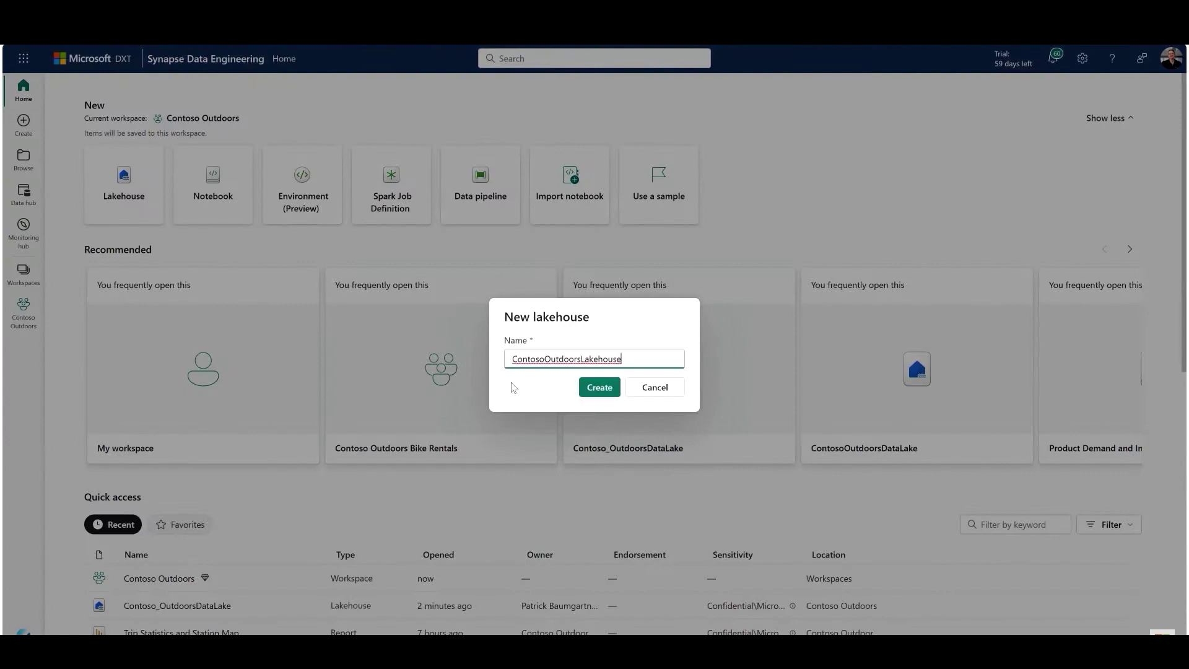
click(600, 387)
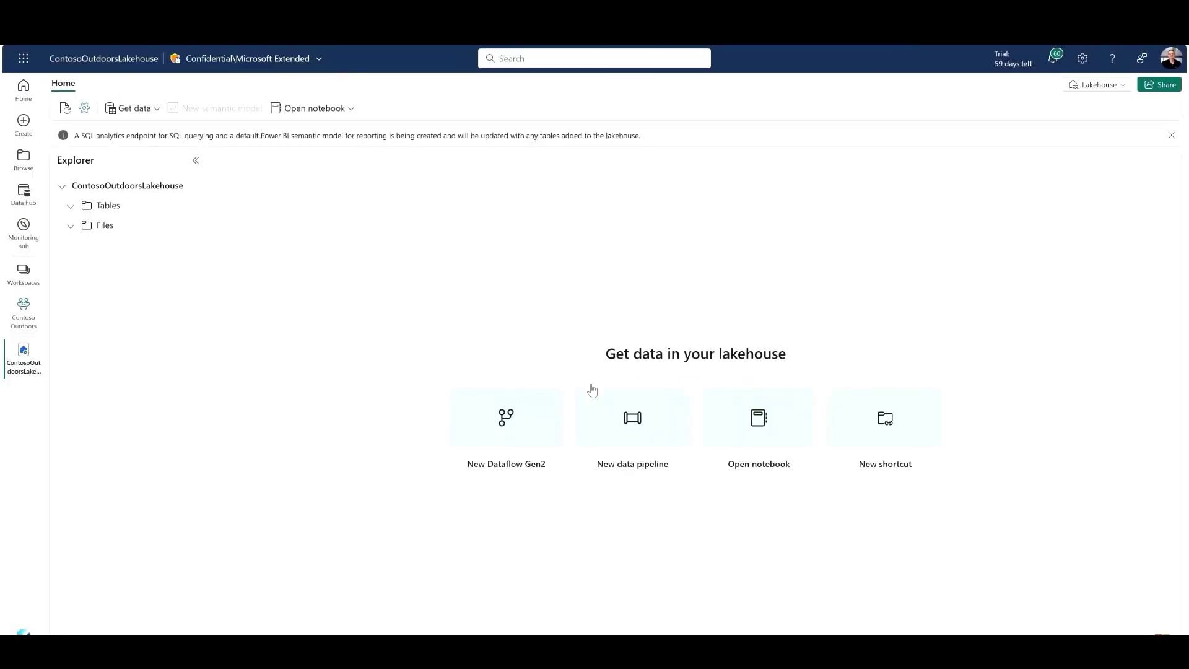
Create an Azure Data Lake Storage Gen2 shortcut in the lakehouse to the storage URL path synapsecontainer/Data/ContosoOutdoorSales, using the existing connection.
click(873, 439)
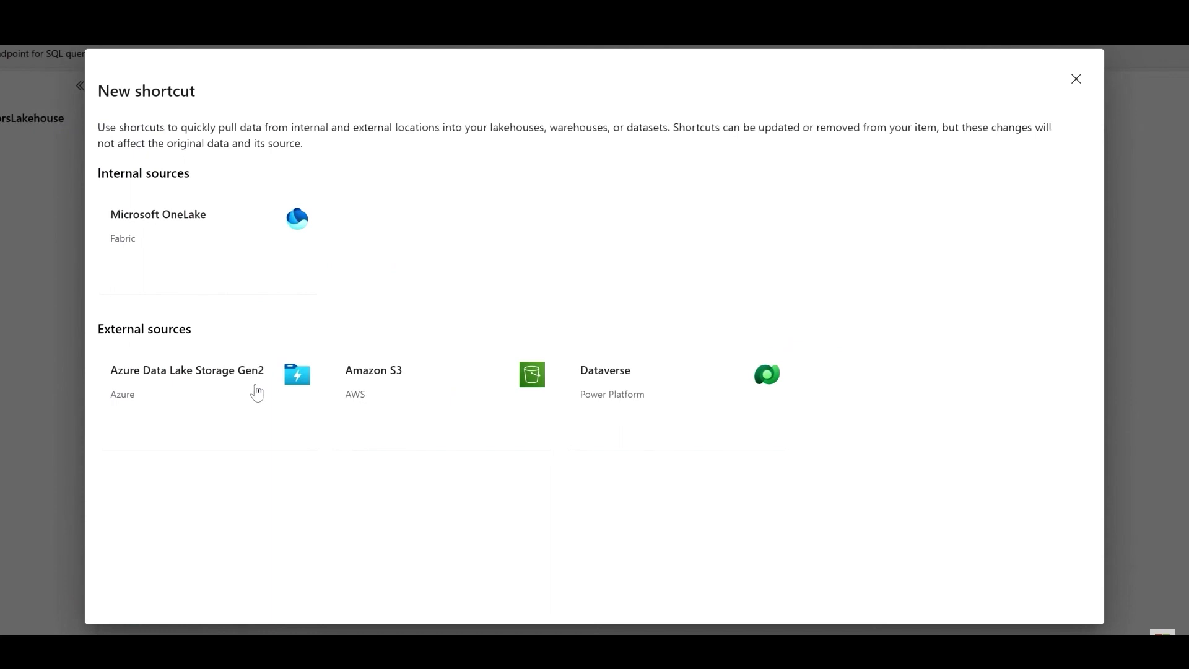
click(257, 392)
text(https://jocaplansynapse.dfs.core.windows.net/synapsecontainer/Data/ContosoOutdoorSales)
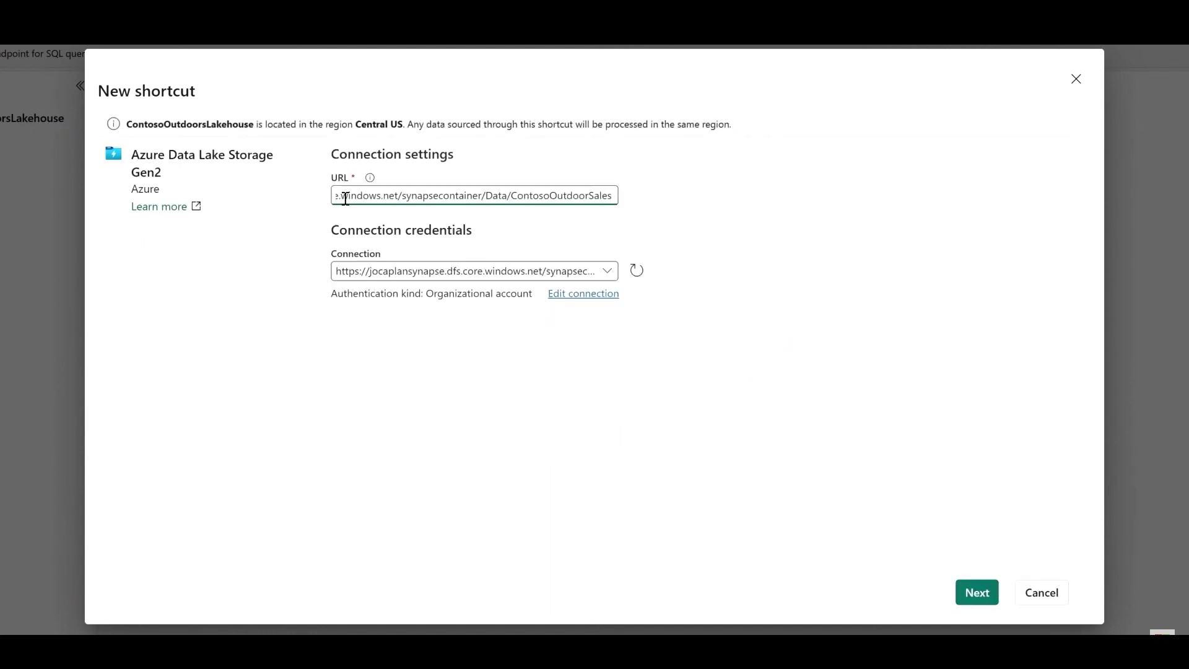
click(977, 592)
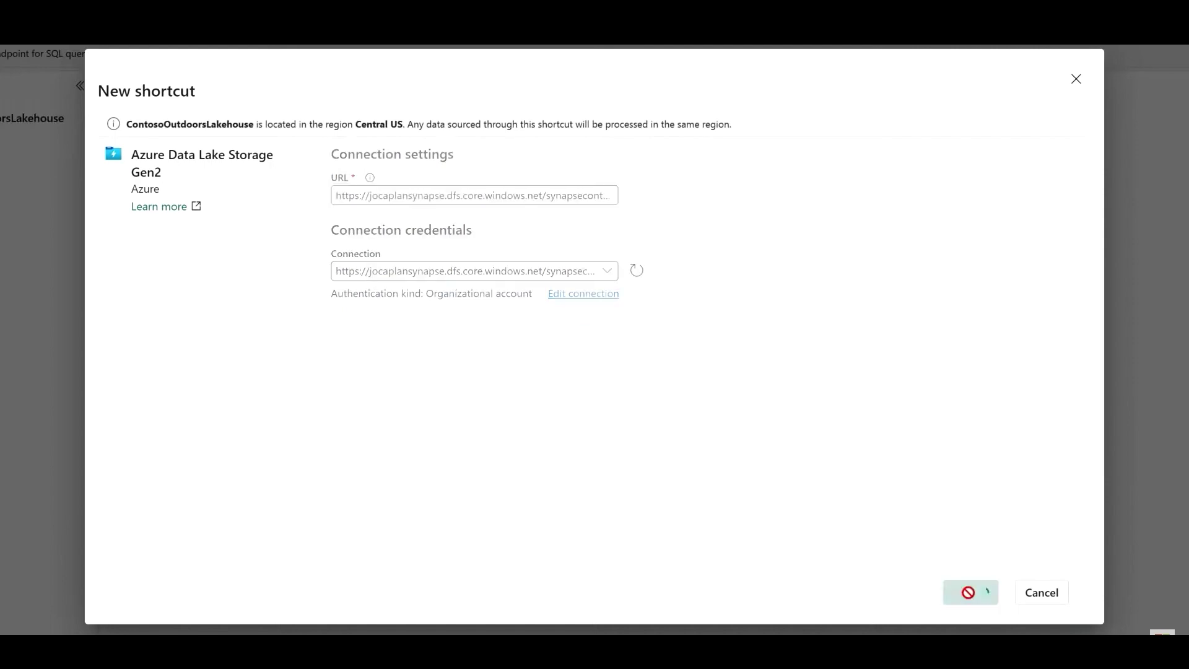
click(980, 595)
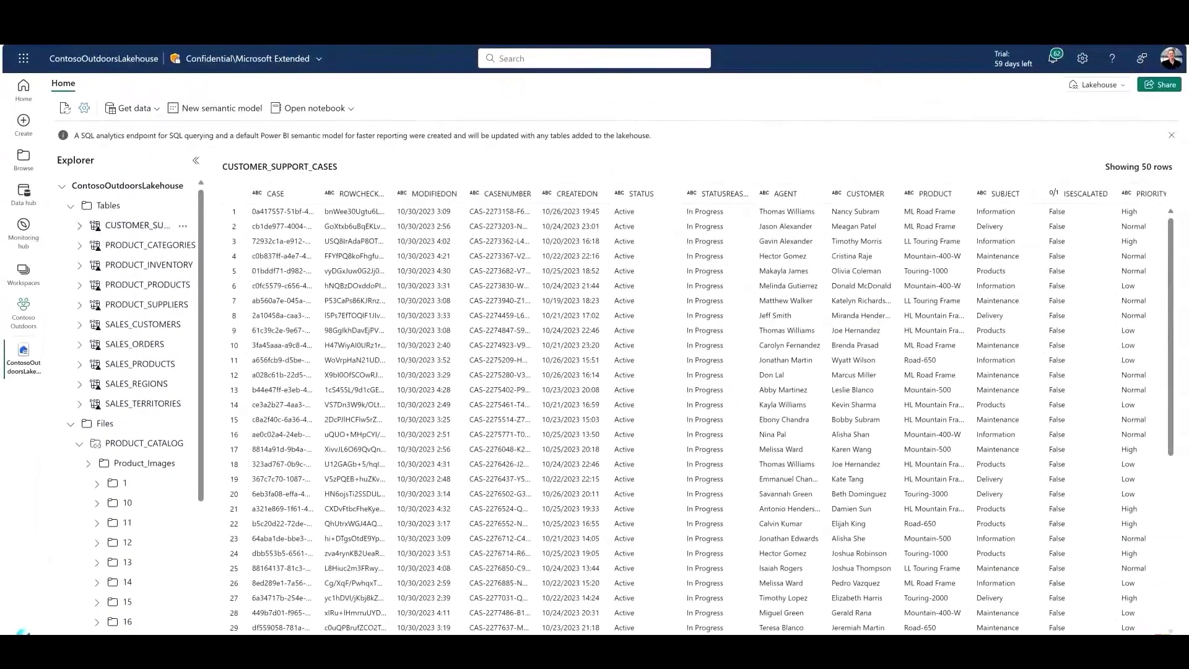
Preview the first image in folder 1 of Product_Images and the product_info_1.md document in the docsv2 folder of Support_Docs.
click(124, 483)
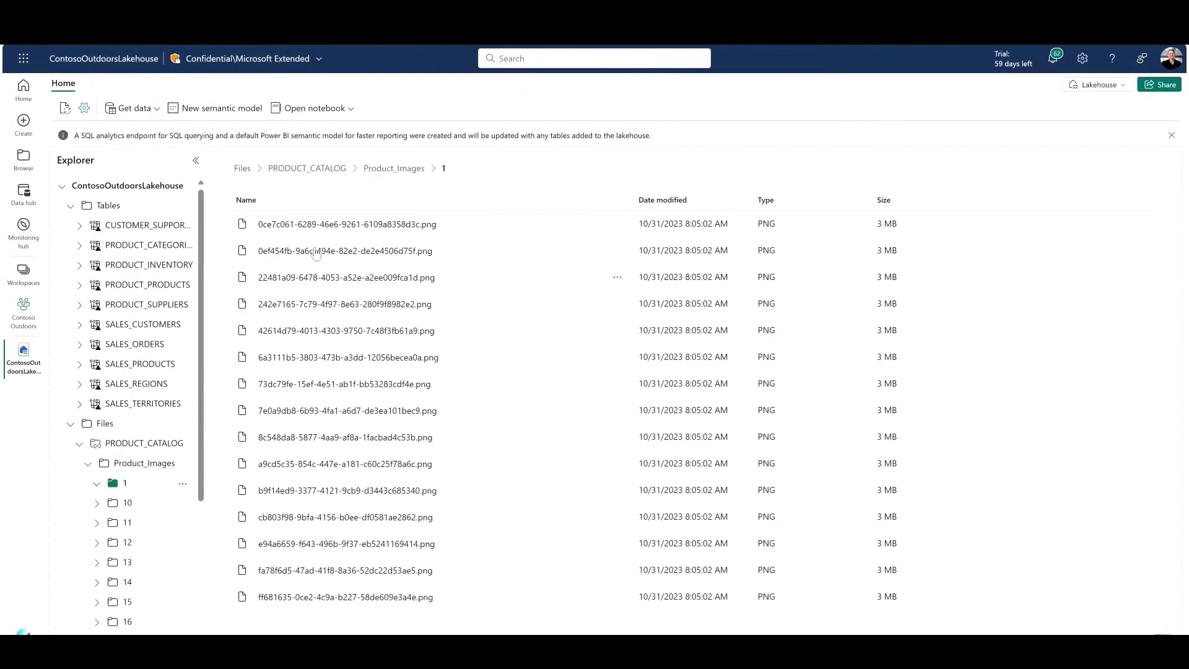
click(317, 228)
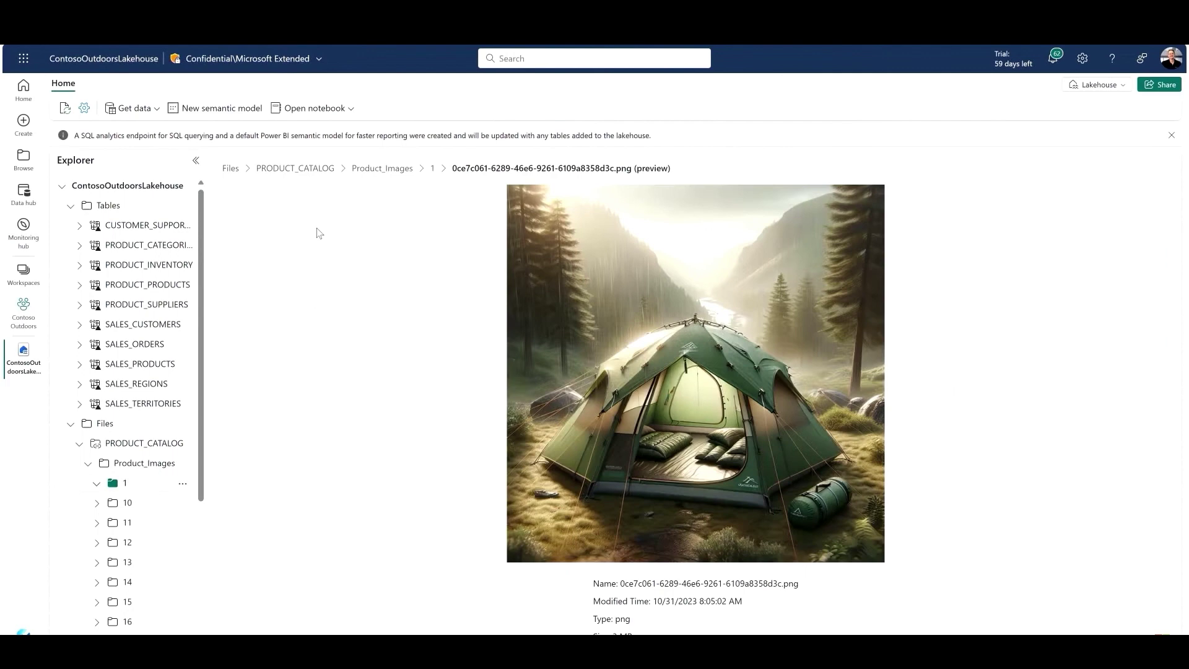
click(88, 463)
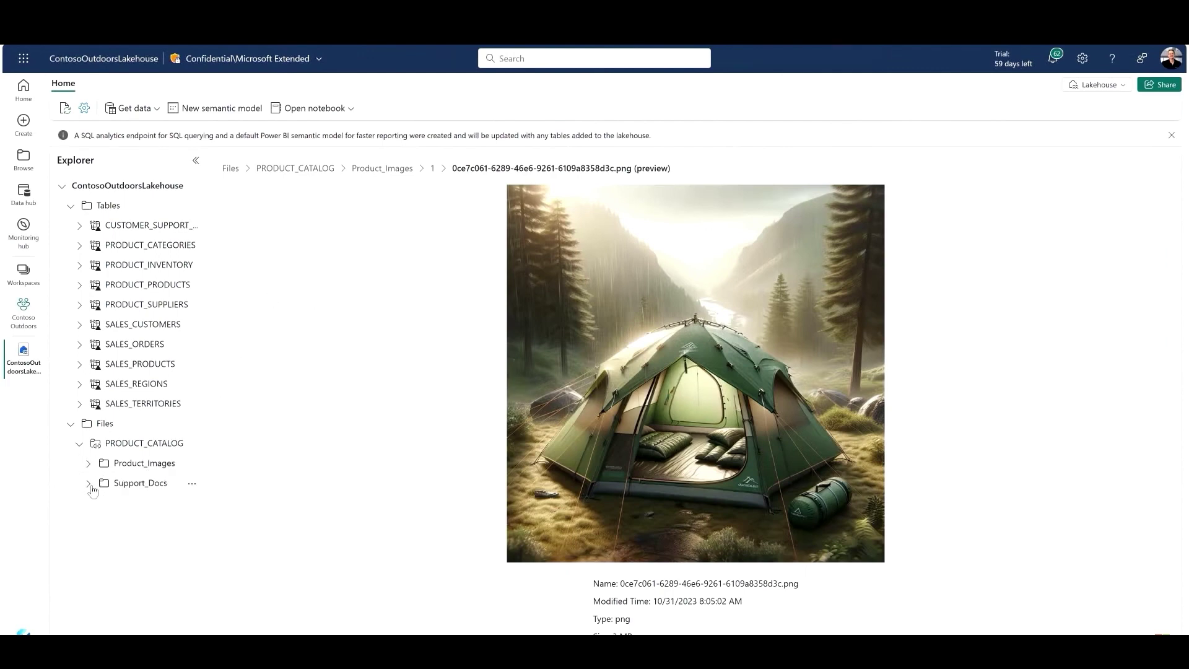
click(88, 482)
click(136, 502)
click(295, 225)
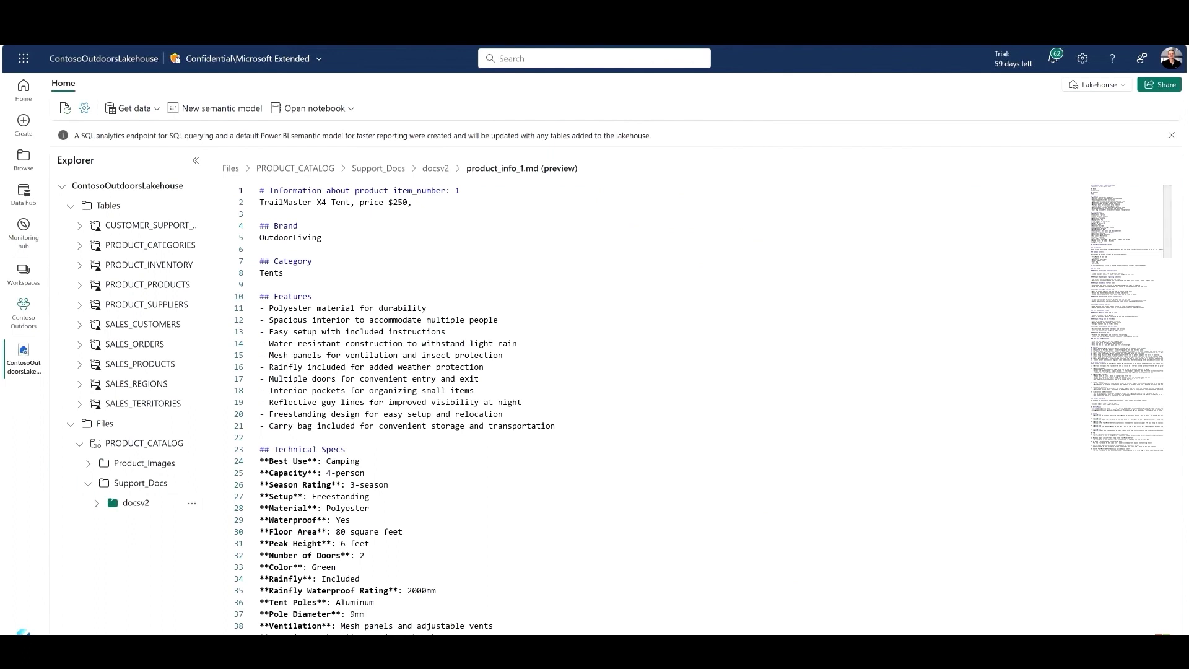
Switch to the Data Warehouse experience and create a mirrored Snowflake database named LoyaltyProgram.
click(23, 632)
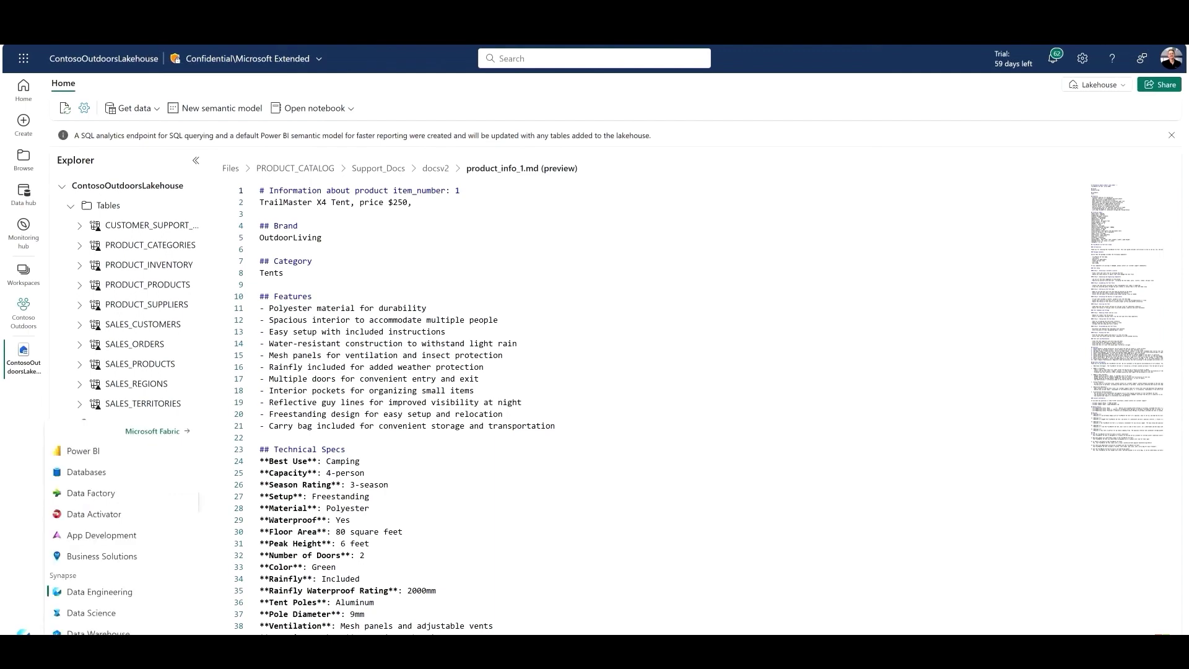
scroll(111, 527, down, 1)
click(98, 600)
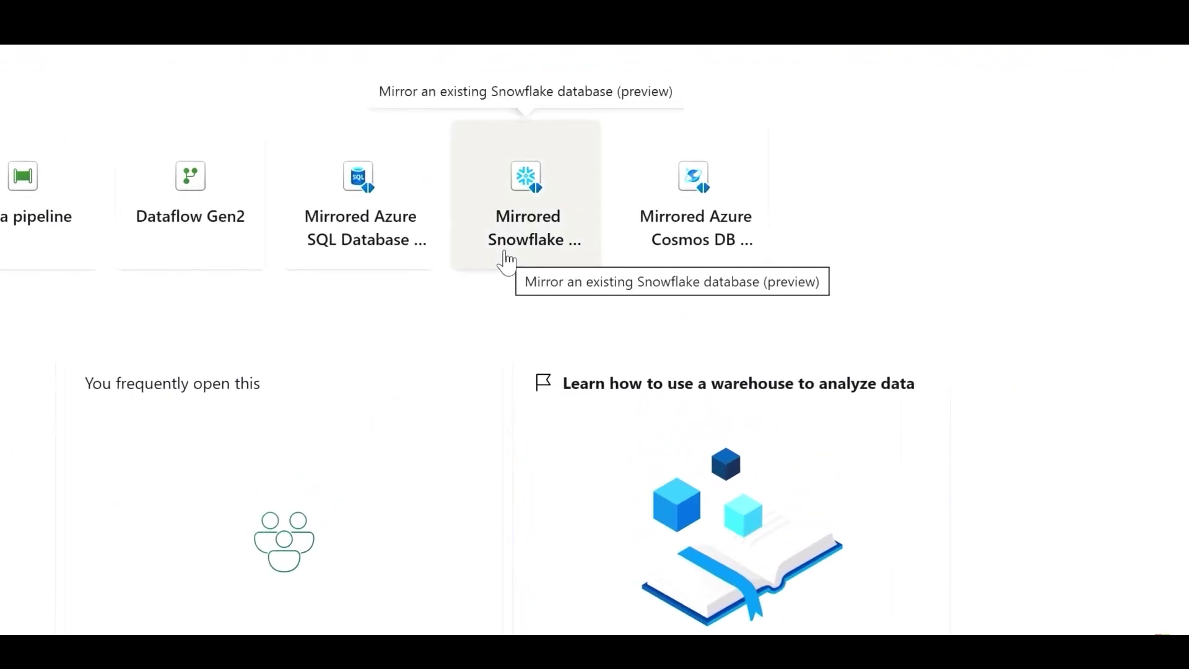
click(507, 259)
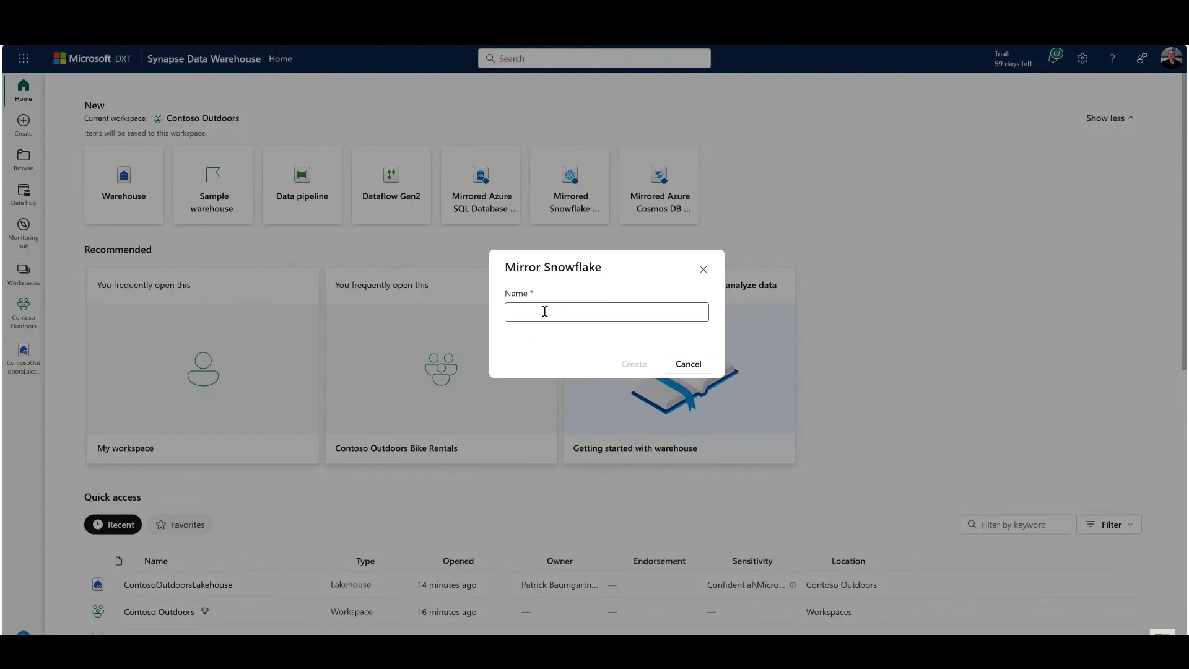
click(545, 312)
text(ContosoSnowflake)
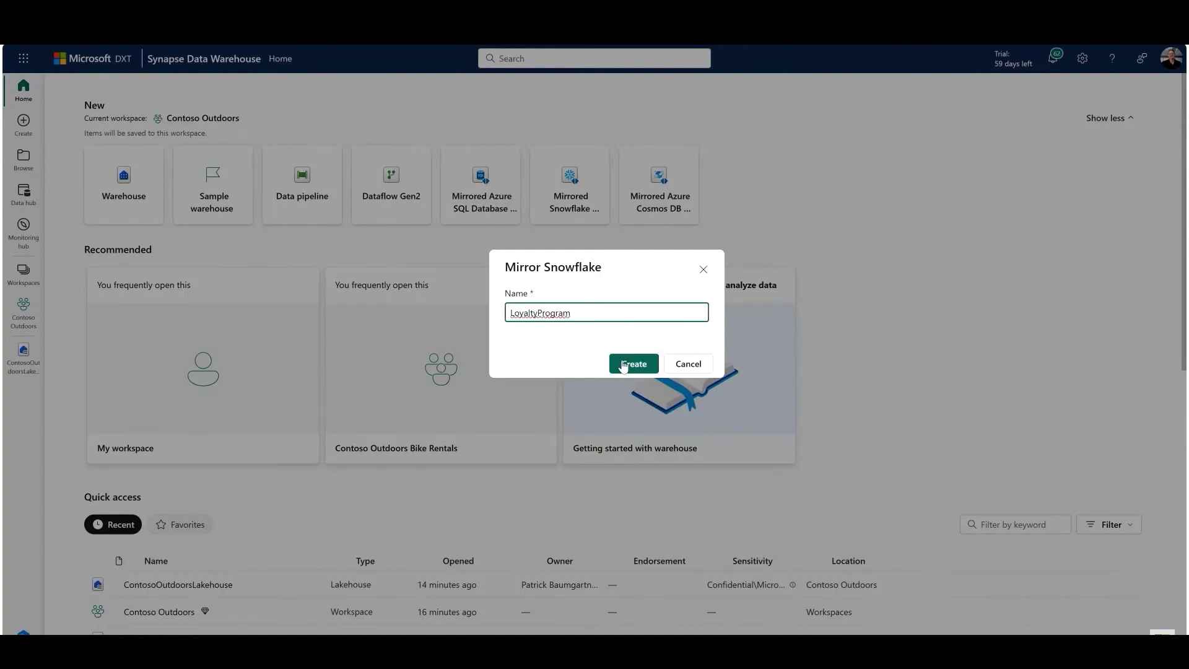
click(626, 364)
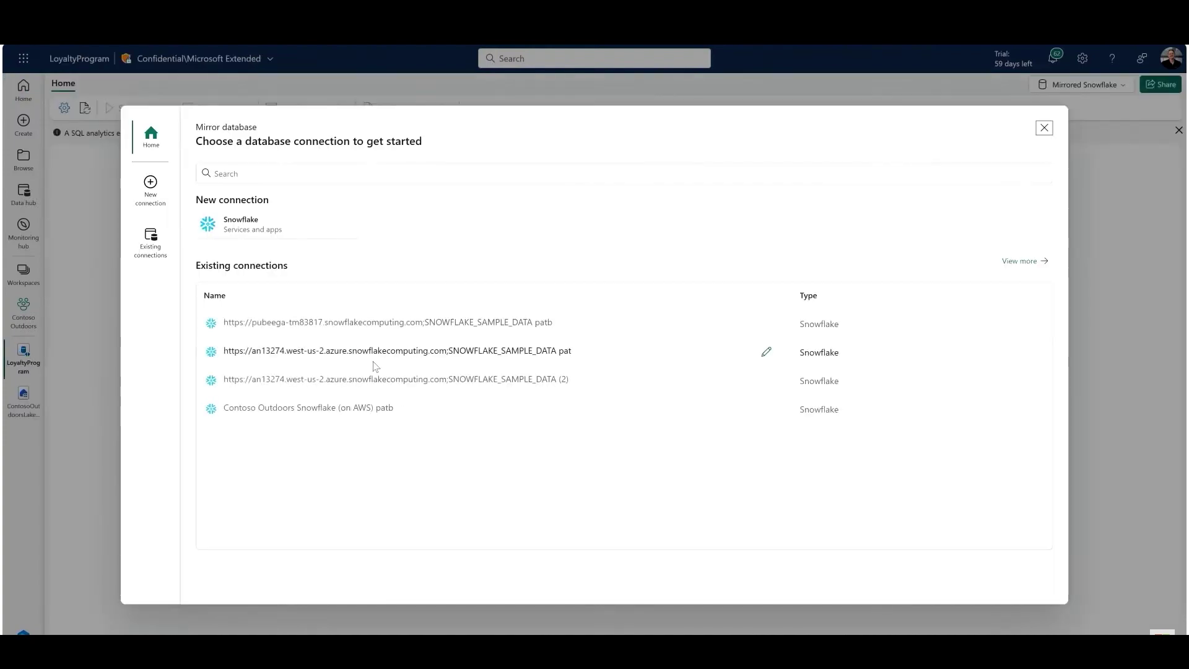
Connect the mirror through the existing Contoso Outdoors Snowflake (on AWS) connection to the SALESANALYTICS_CONTOSO_OUTDOORS database and start mirroring.
click(364, 409)
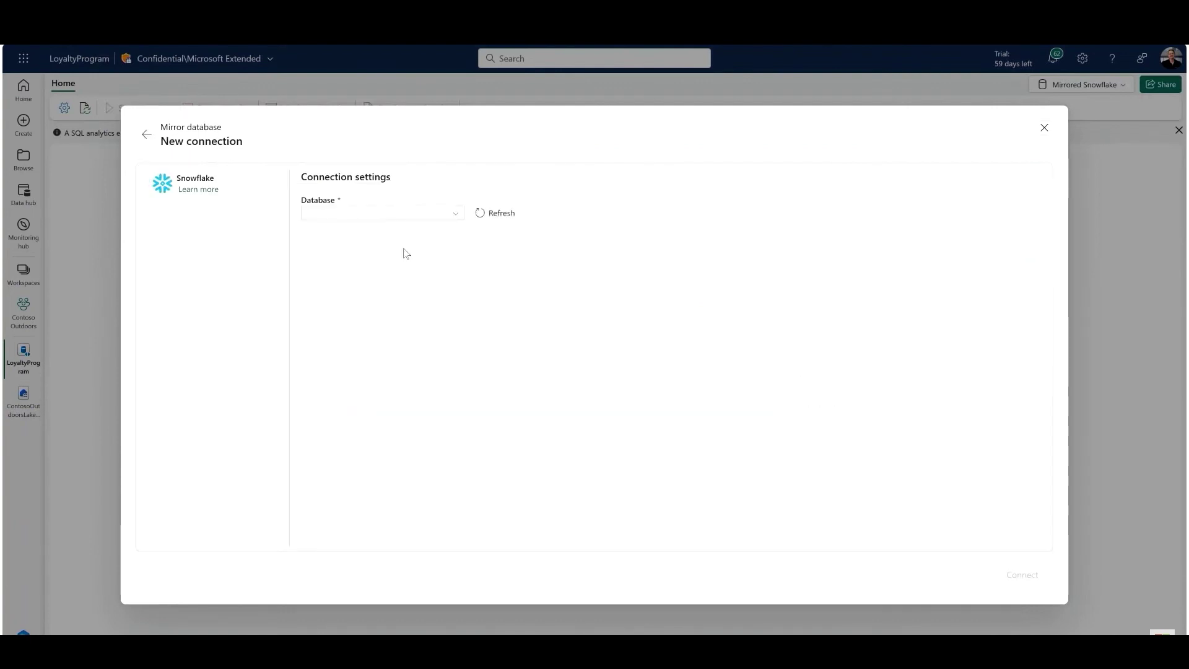
click(459, 215)
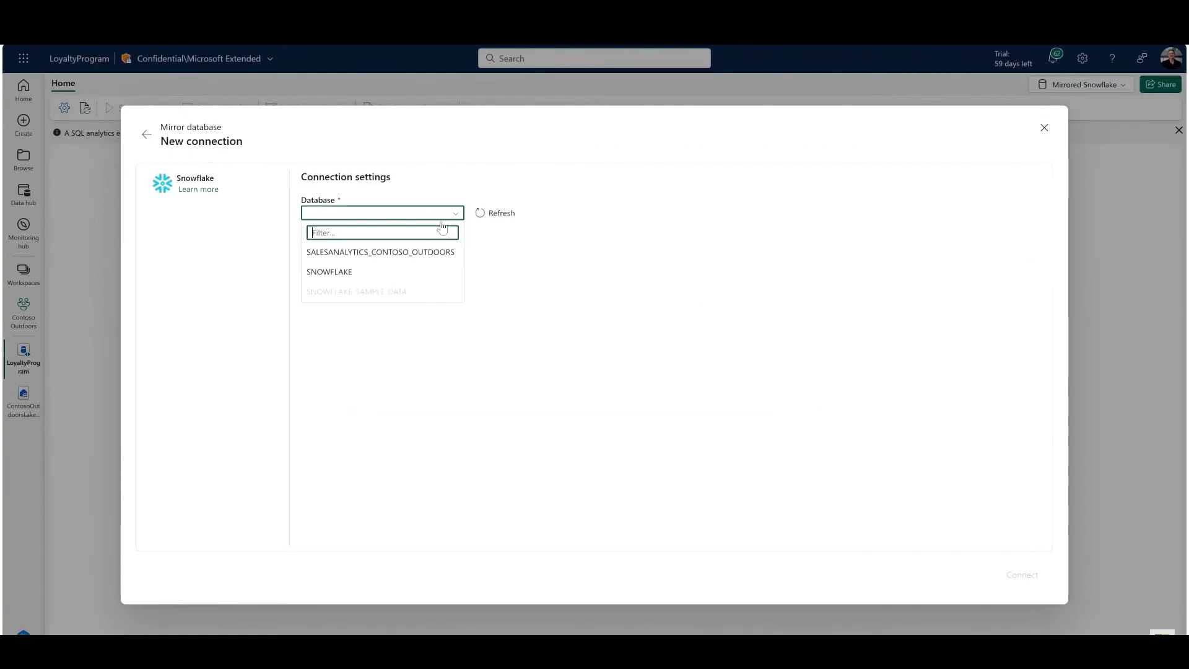
click(414, 253)
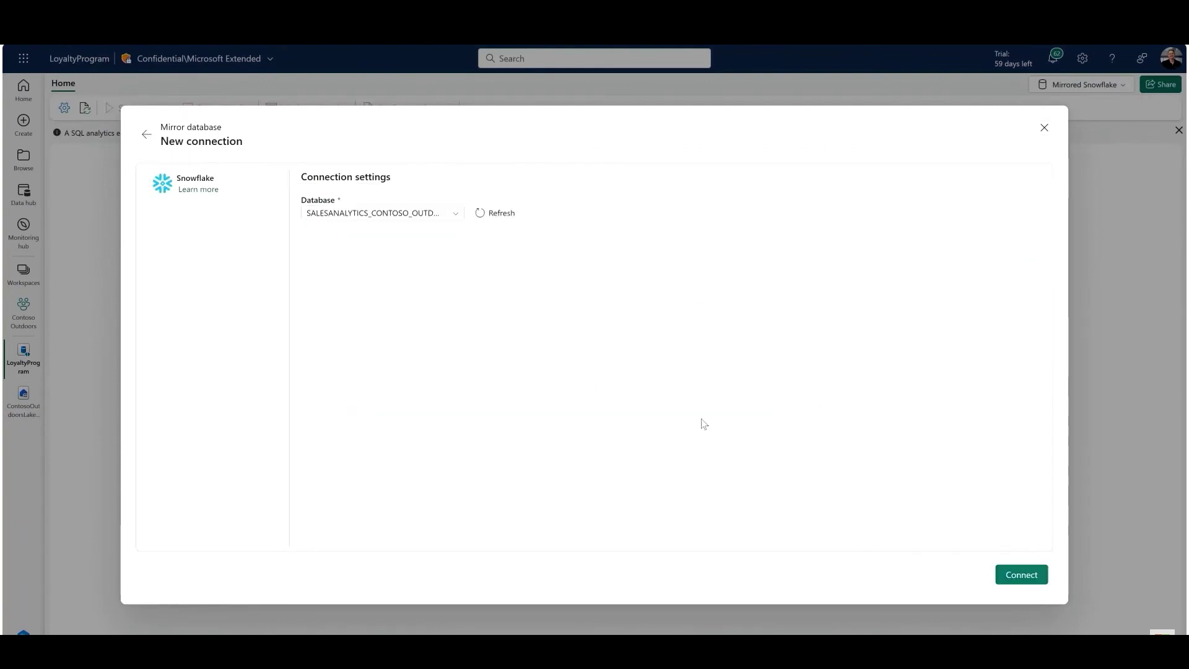
click(1032, 577)
click(995, 572)
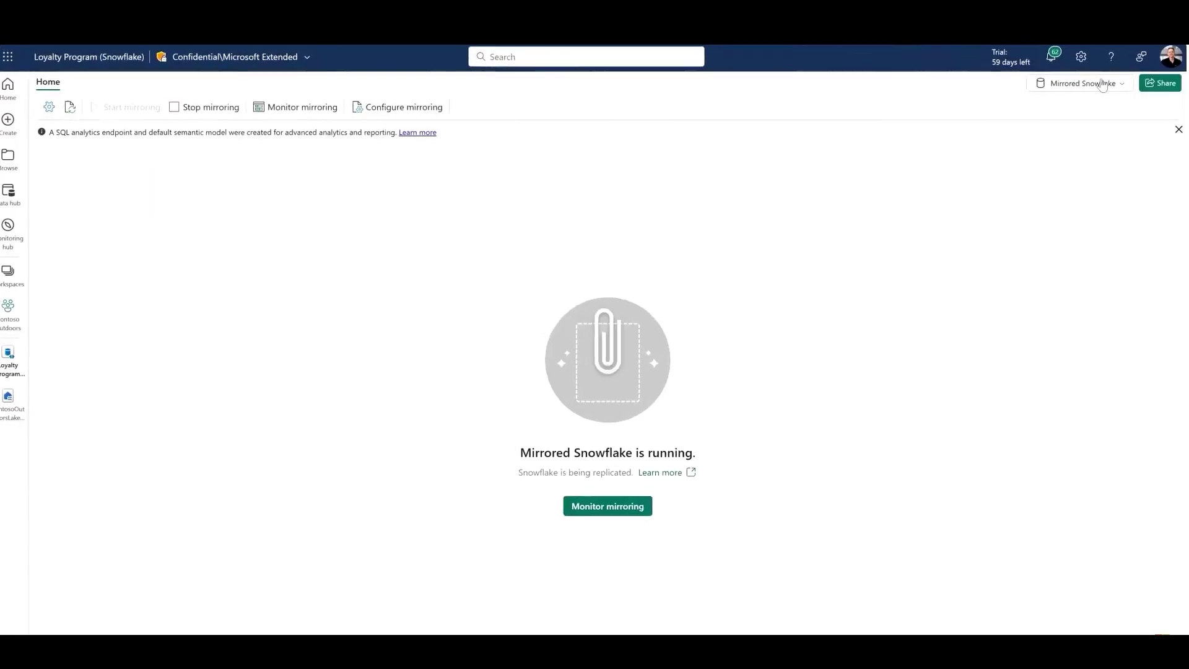
Return to ContosoOutdoorsLakehouse and switch it to its SQL analytics endpoint.
click(1083, 85)
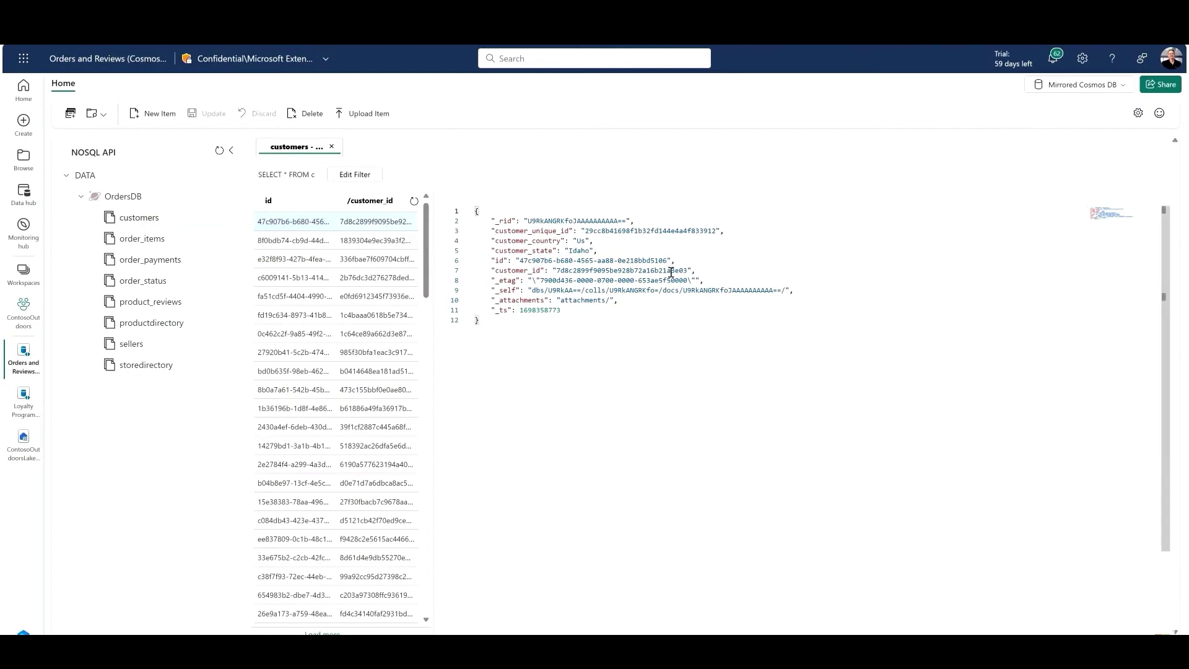
click(24, 439)
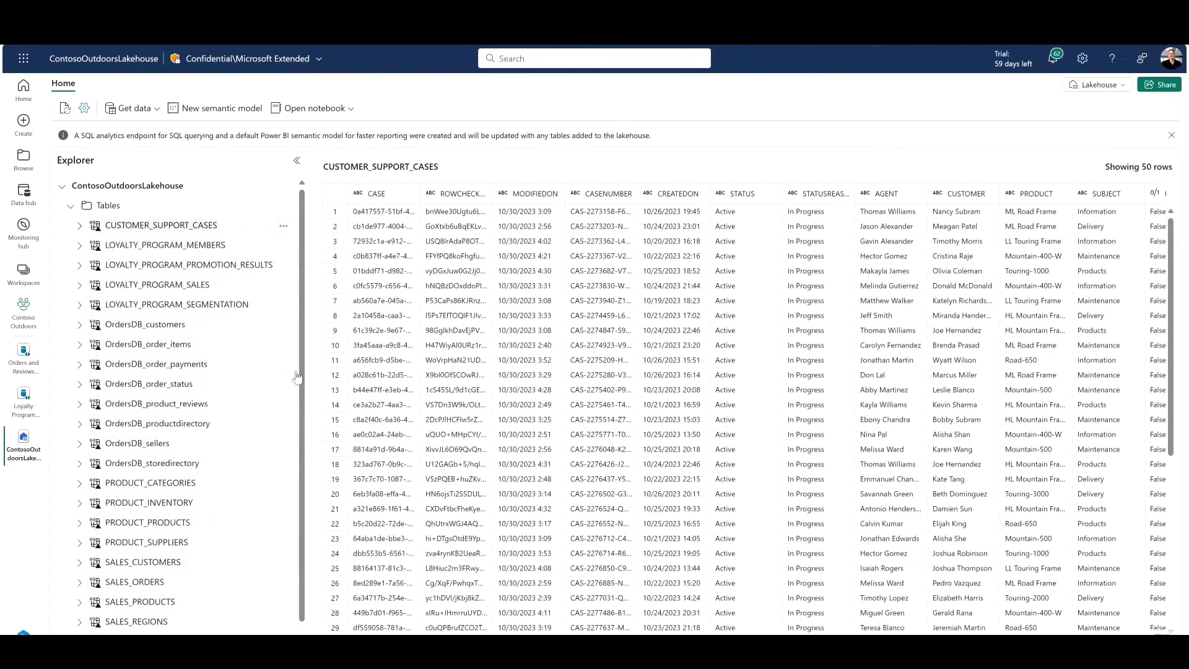
click(1096, 85)
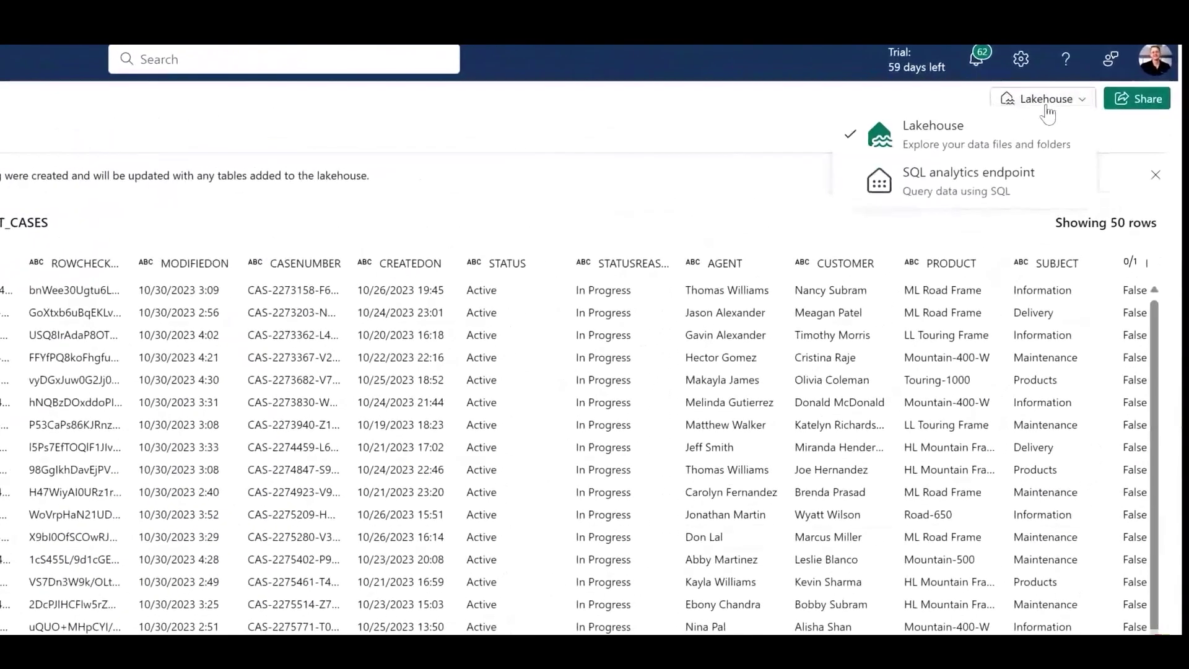
click(968, 183)
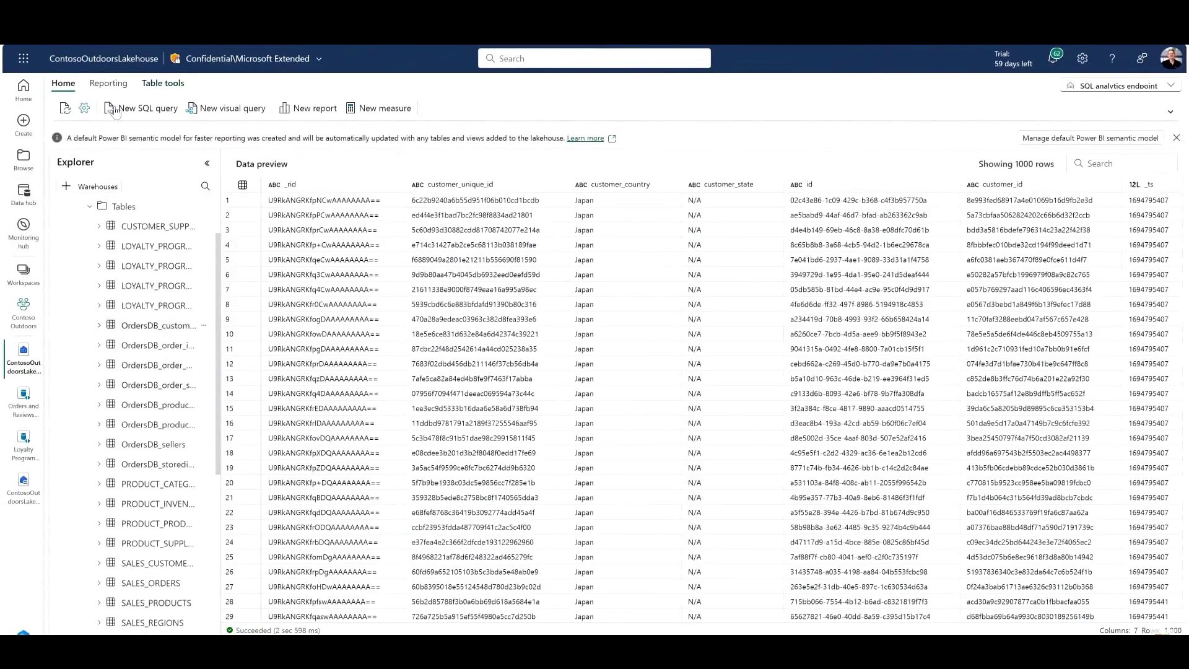
Write and run a new SQL query joining LOYALTY_PROGRAM_PROMOTION_RESULTS, SALES_ORDERS and PRODUCT_PRODUCTS for amount sold, average unit price and loyalty sales per product name.
click(116, 110)
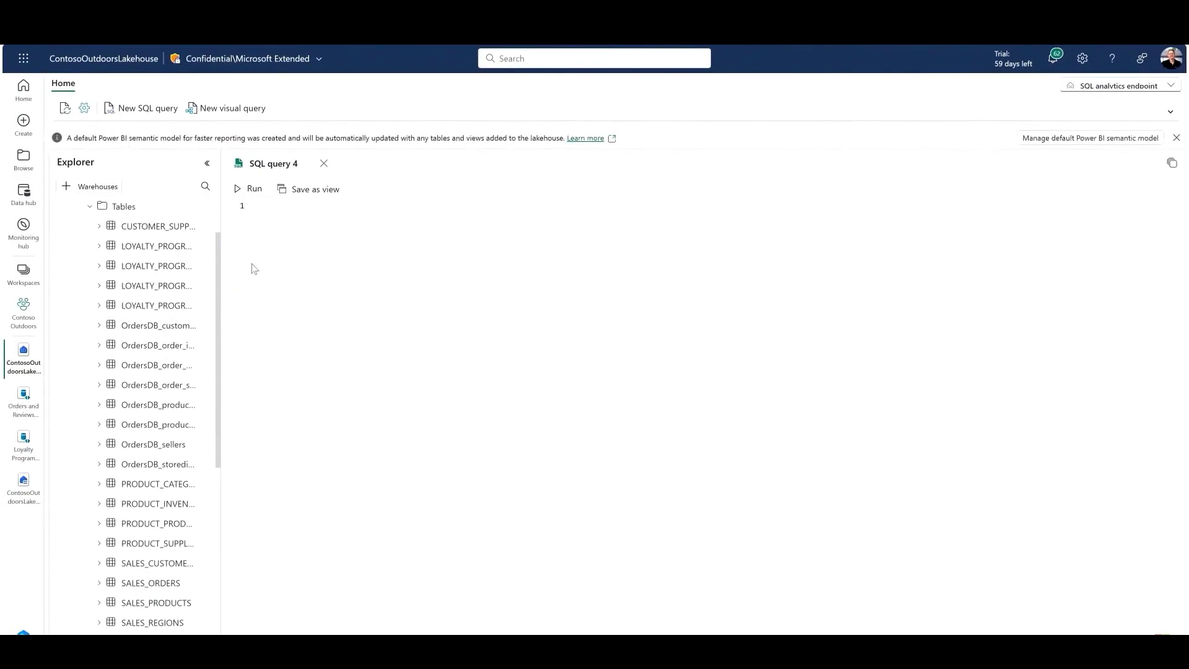
text(select P.NAME as [PRODUCT NAME],     sum(L.QUANTITY) as [Amount Sold],     avg(convert(float, L.UNITPRICE)) as [Average Unit Price],     count(distinct(S.CUSTOMERID)) + max(case         when S.CUSTOMERID is null         then 1         else 0     end) as [# Loytalty Program Sales] from [ContosoOutdoorsLakehouse].[dbo].[LOYALTY_PROGRAM_PROMOTION_RESULTS] as L left outer join [ContosoOutdoorsLakehouse].[dbo].[SALES_ORDERS] as S on L.ORDERID = S.ORDERID inner join [ContosoOutdoorsLakehouse].[dbo].[PRODUCT_PRODUCTS] as P on L.PRODUCTID = P.ID group by P.NAME)
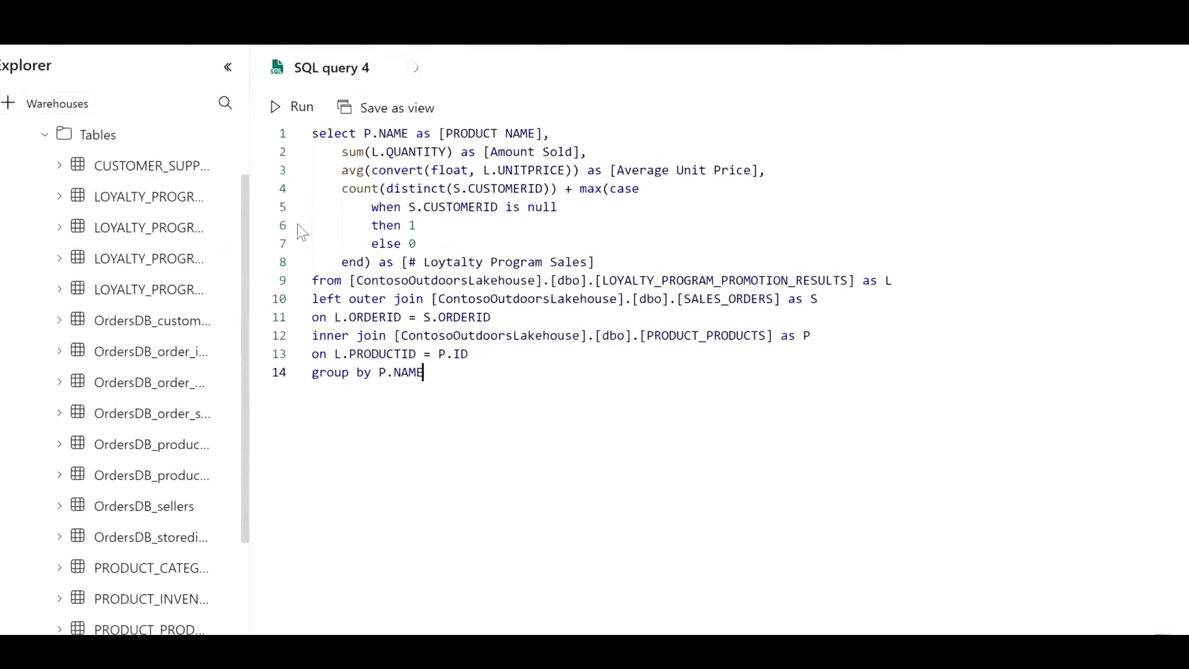
click(303, 109)
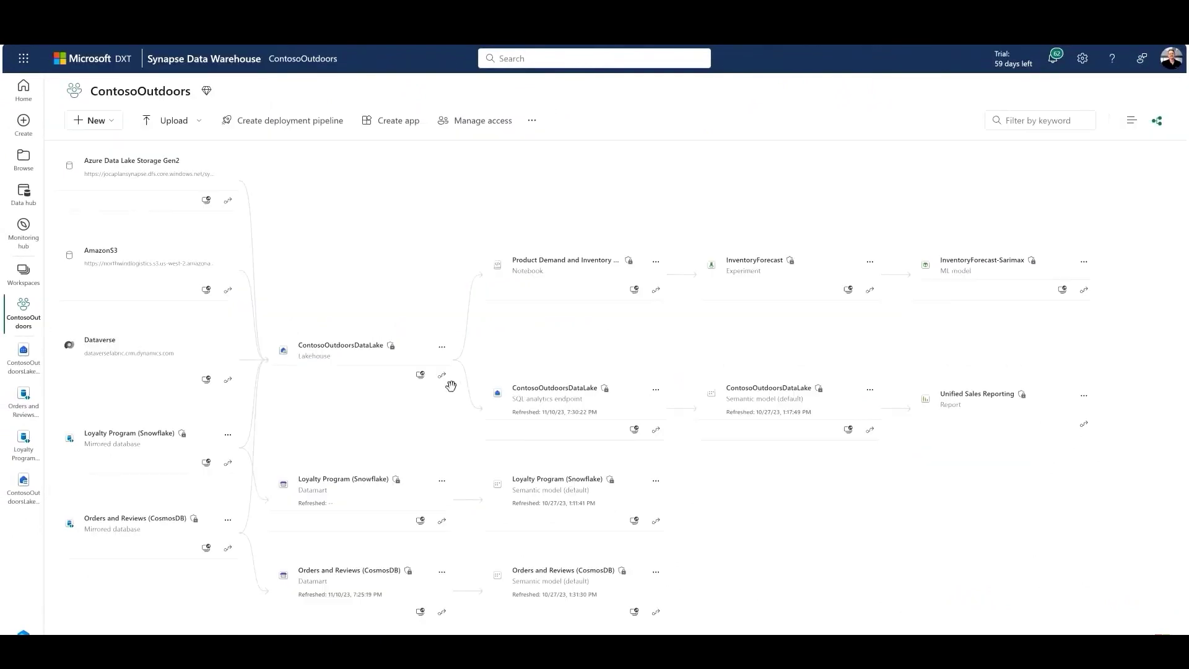
Highlight the lineage of the ContosoOutdoorsDataLake lakehouse and open the Loyalty Program Order and Delivery Status report from it.
click(442, 376)
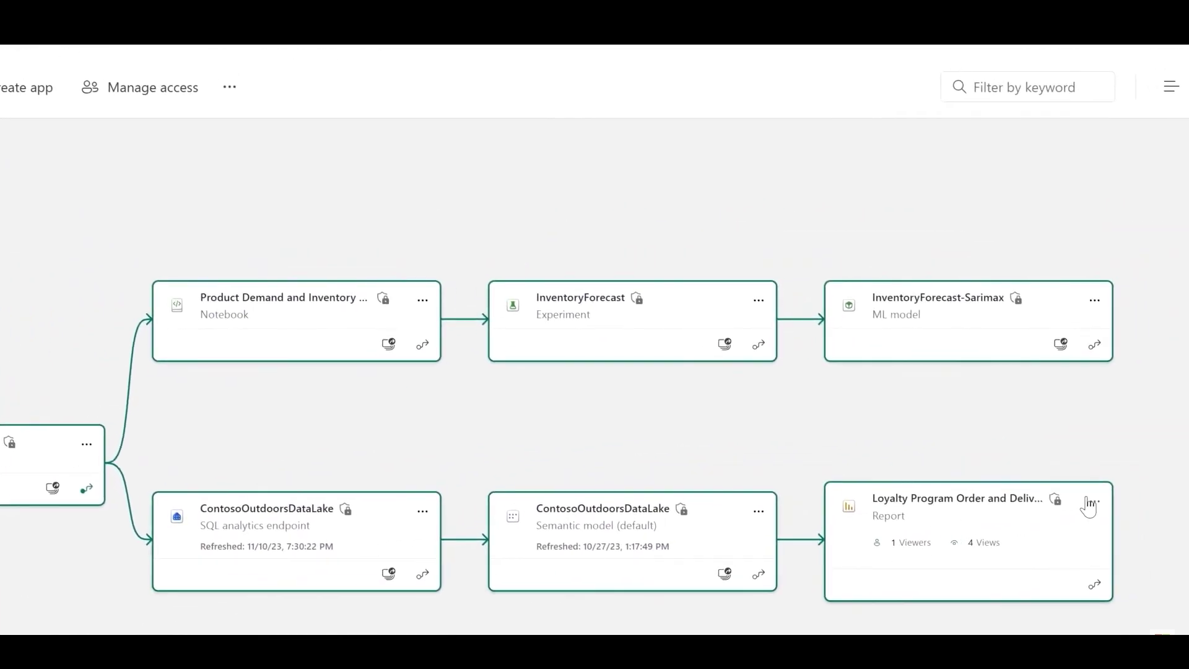
click(1011, 504)
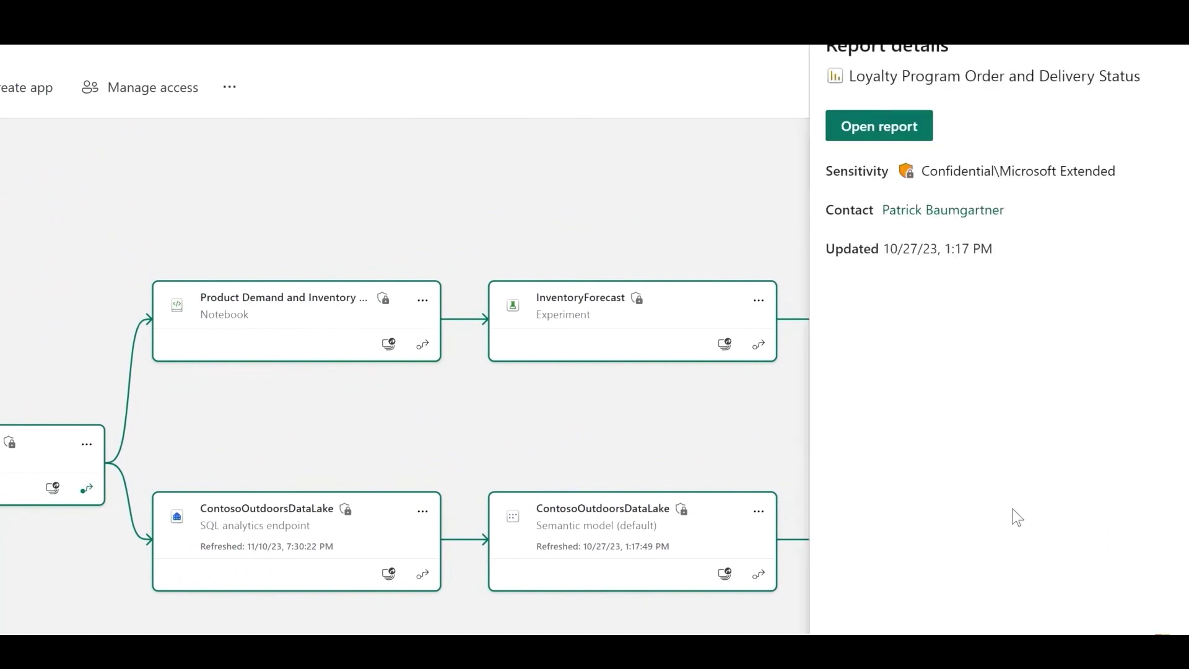
click(884, 135)
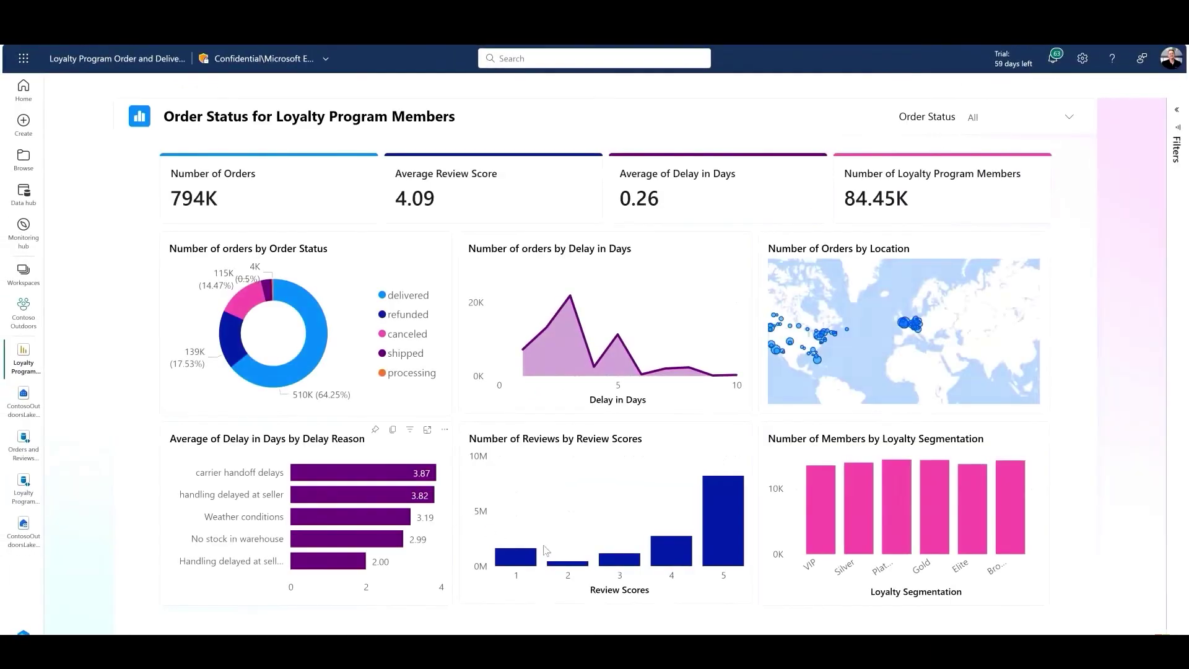
Cross-filter the order status report by review score 1 and by review score 5, clearing each selection.
click(529, 560)
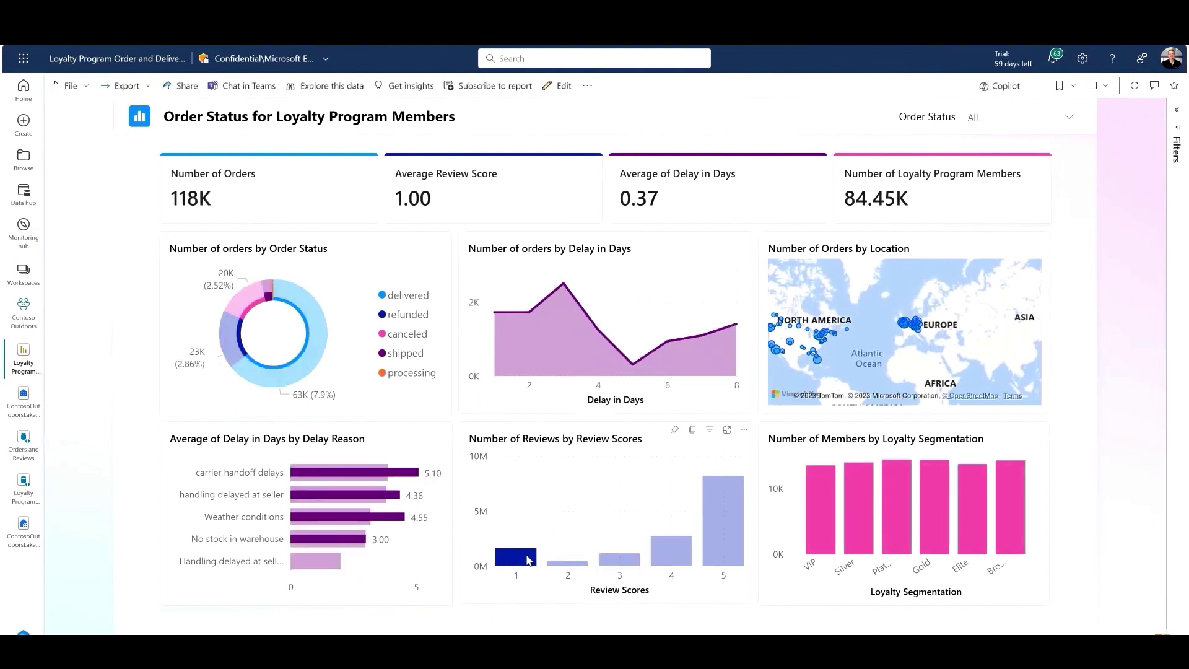
click(529, 560)
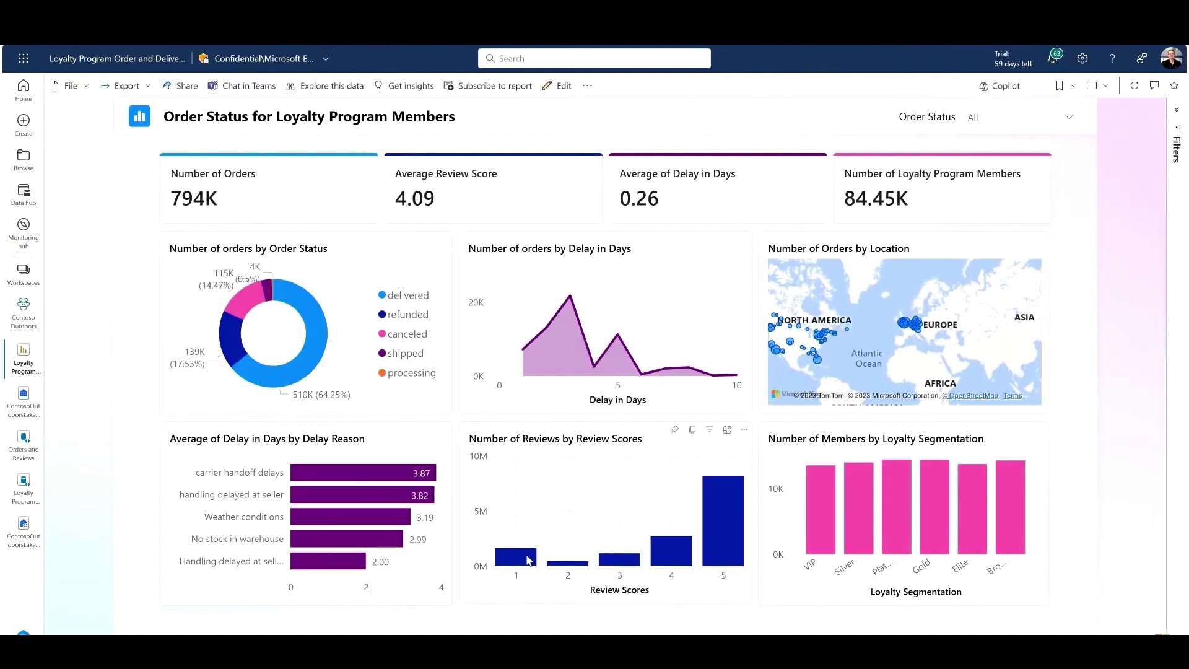
click(714, 523)
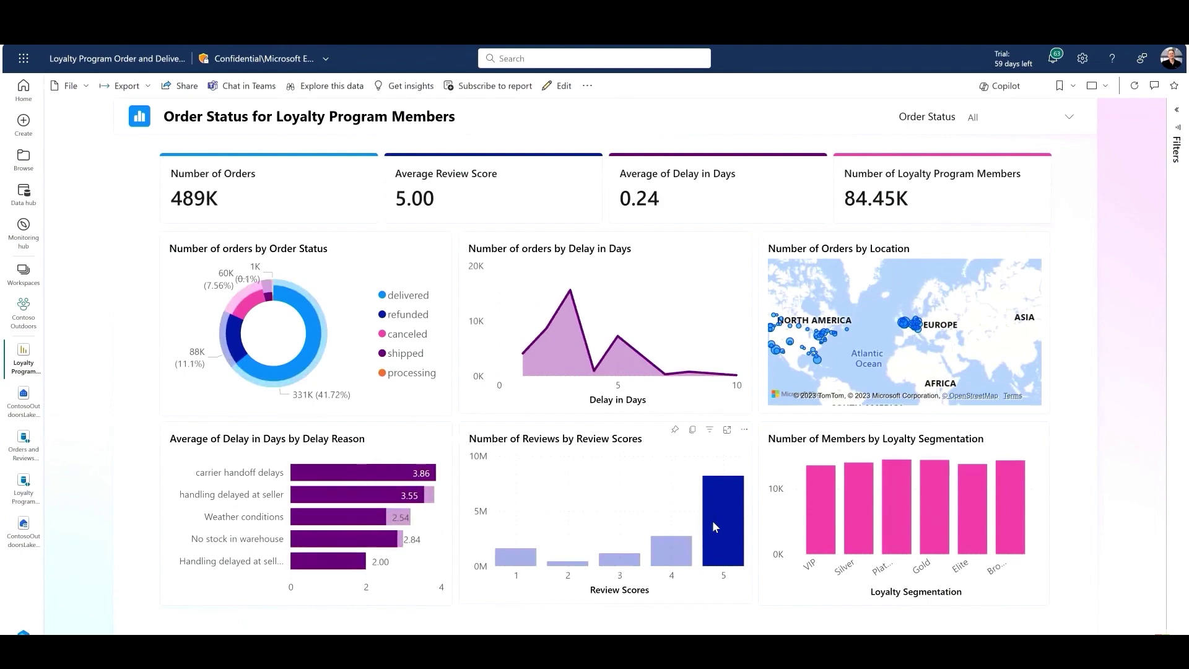
click(712, 520)
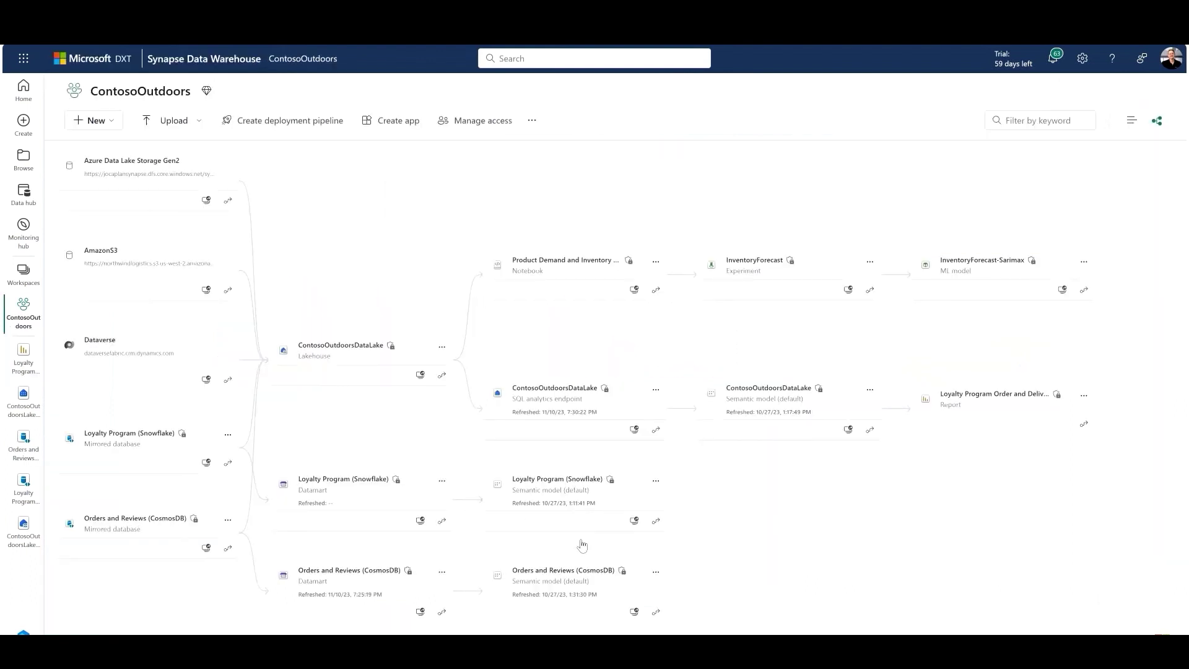
Open the Microsoft Purview hub and examine the item and sensitivity insights for the Microsoft Fabric data.
mouse_move(392, 350)
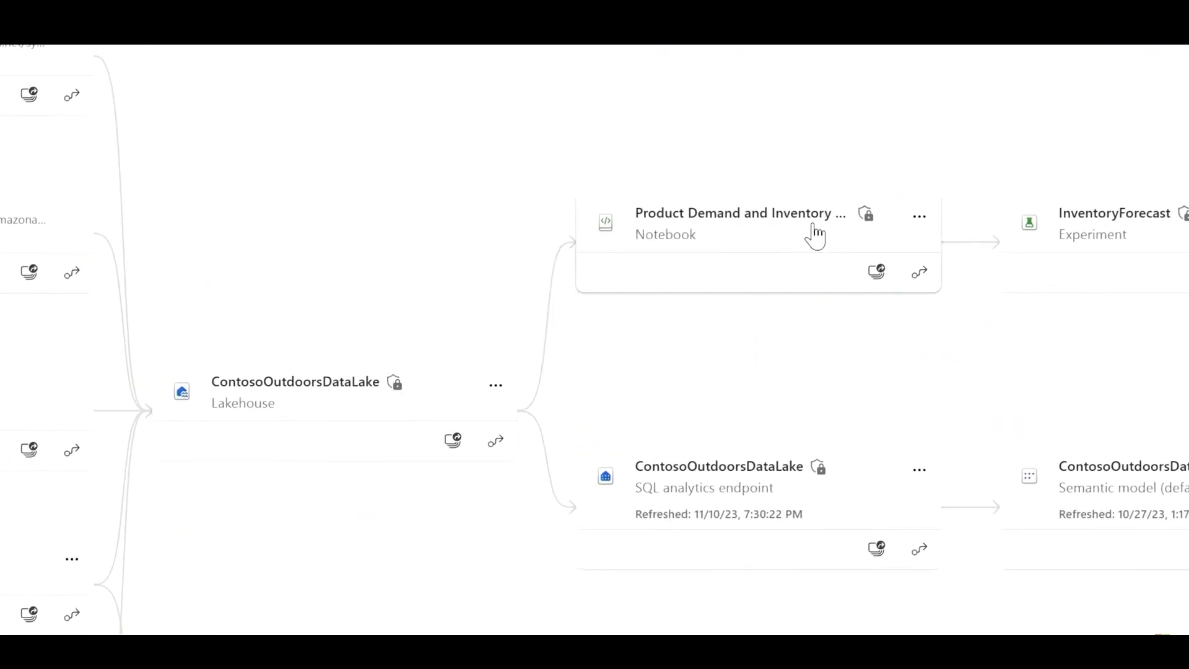
mouse_move(1035, 491)
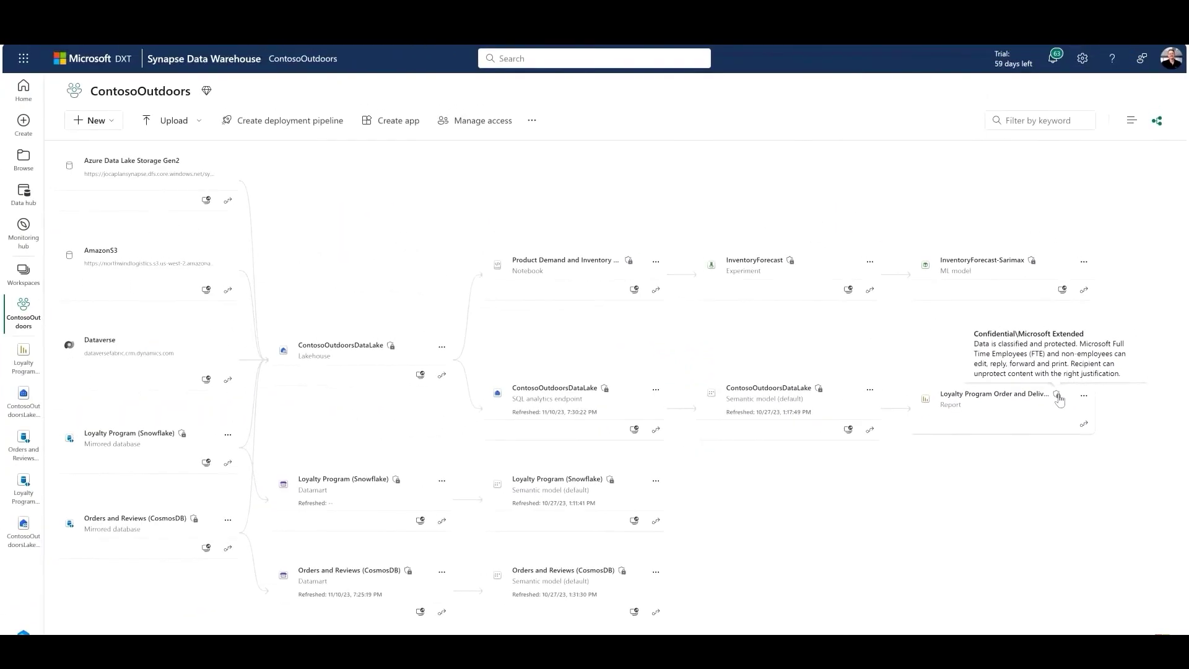
click(1082, 60)
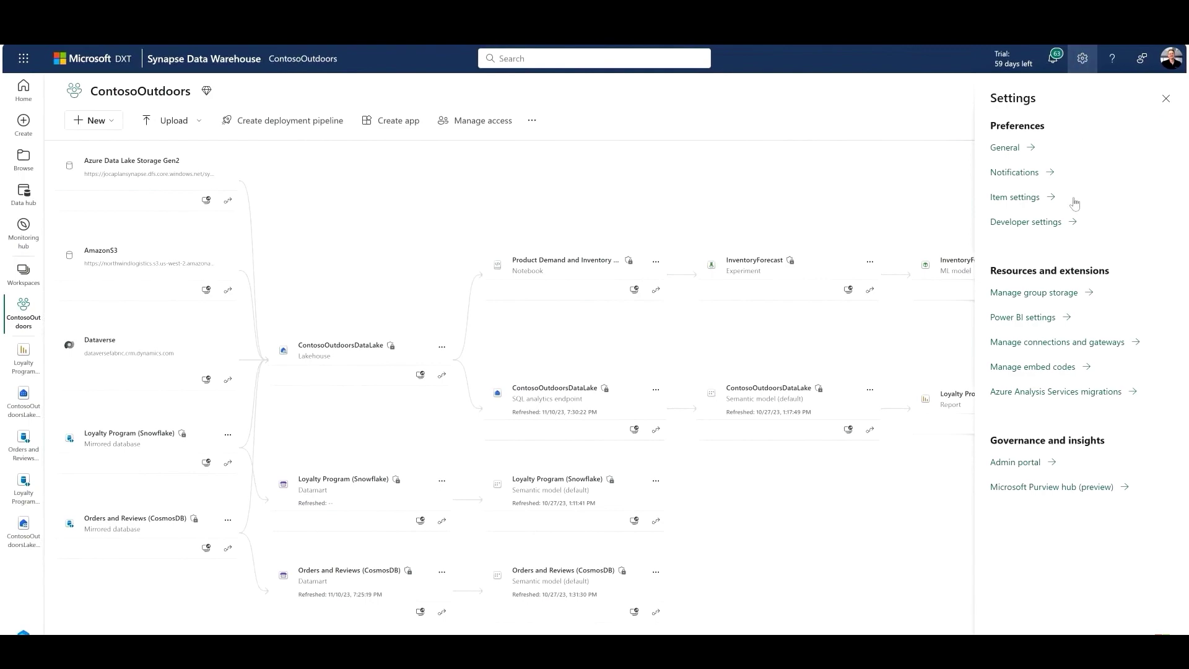
click(1021, 487)
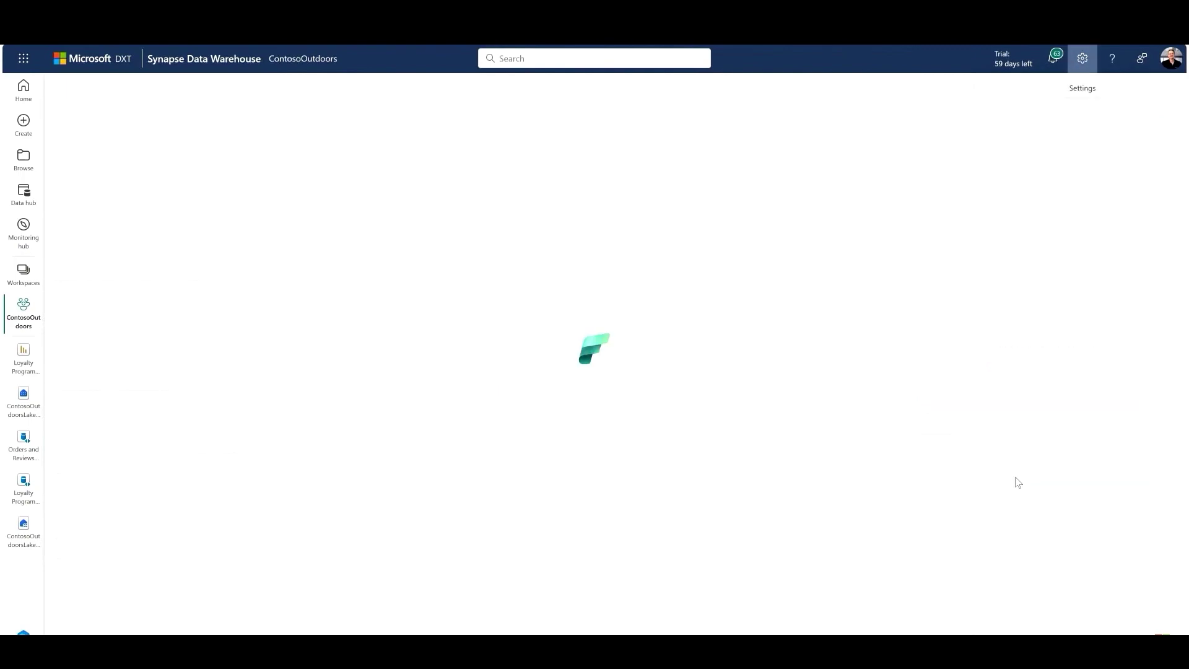
scroll(750, 359, down, 2)
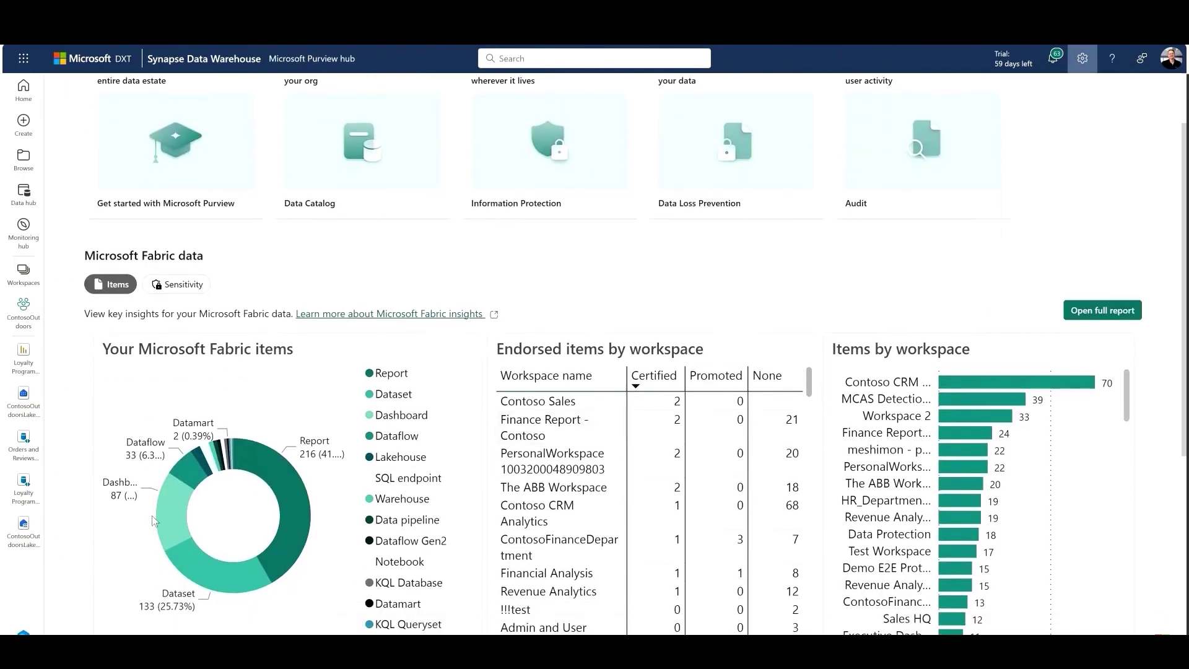
click(183, 286)
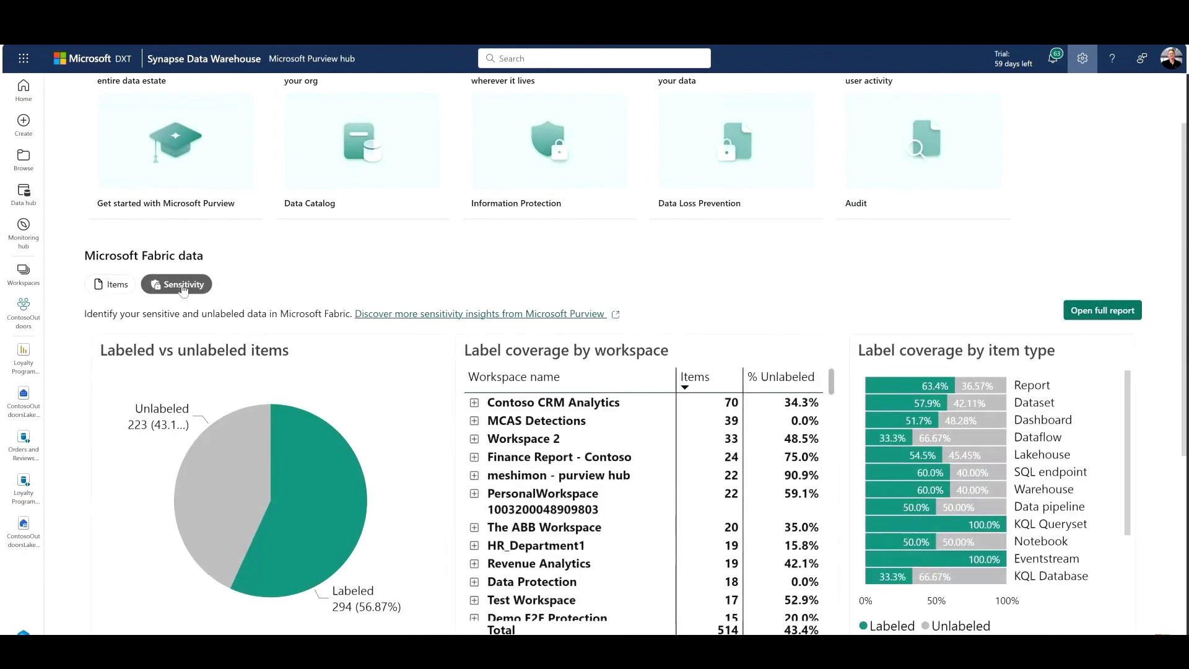
scroll(265, 297, up, 2)
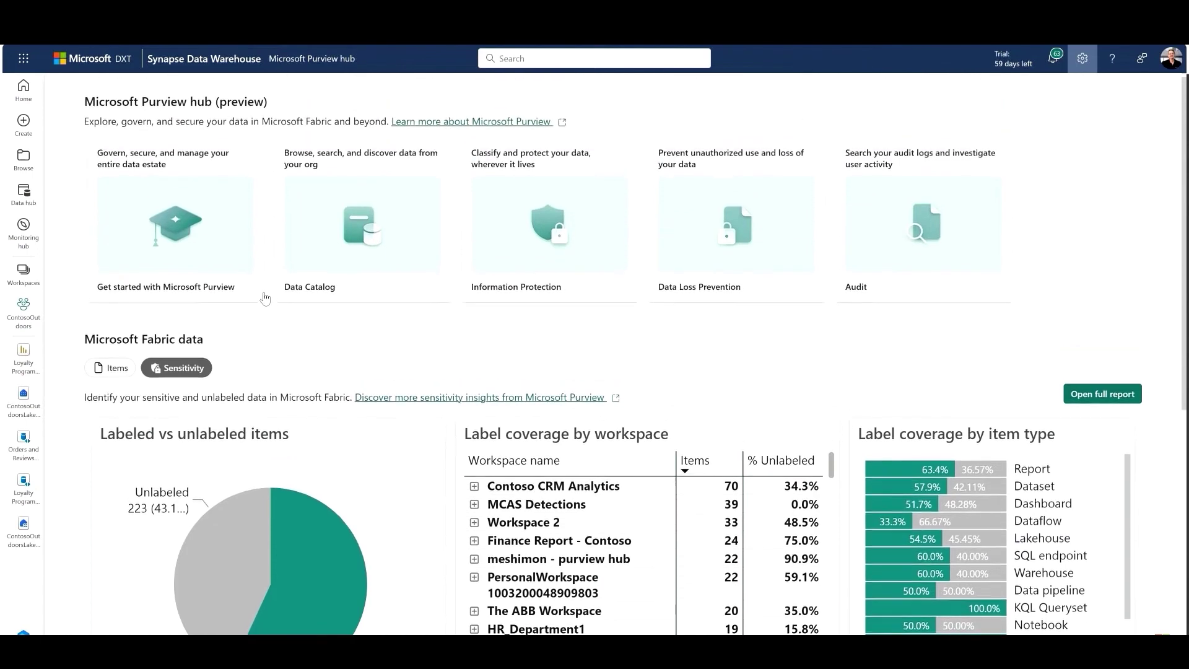